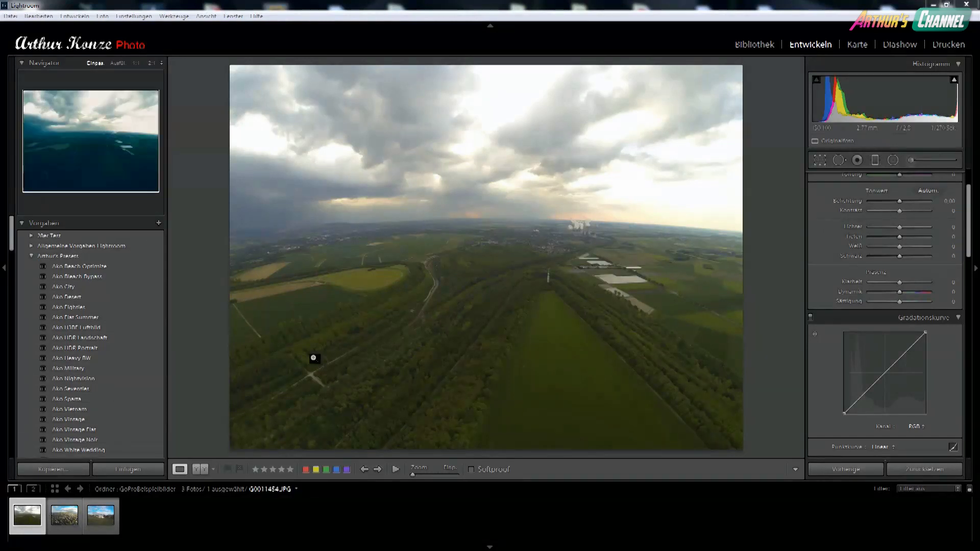
- Preview the town and houses photos, then return to the cloudy aerial field photo
click(67, 519)
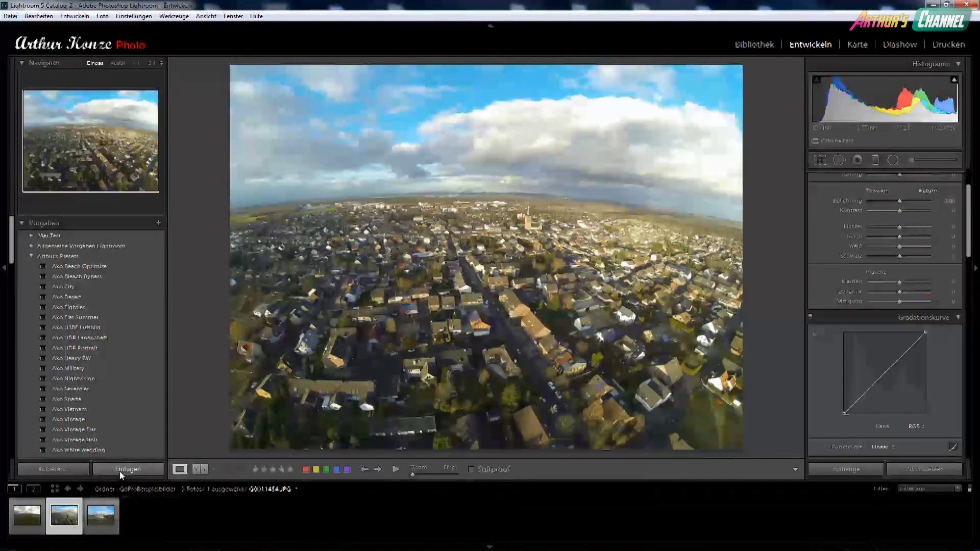
click(101, 512)
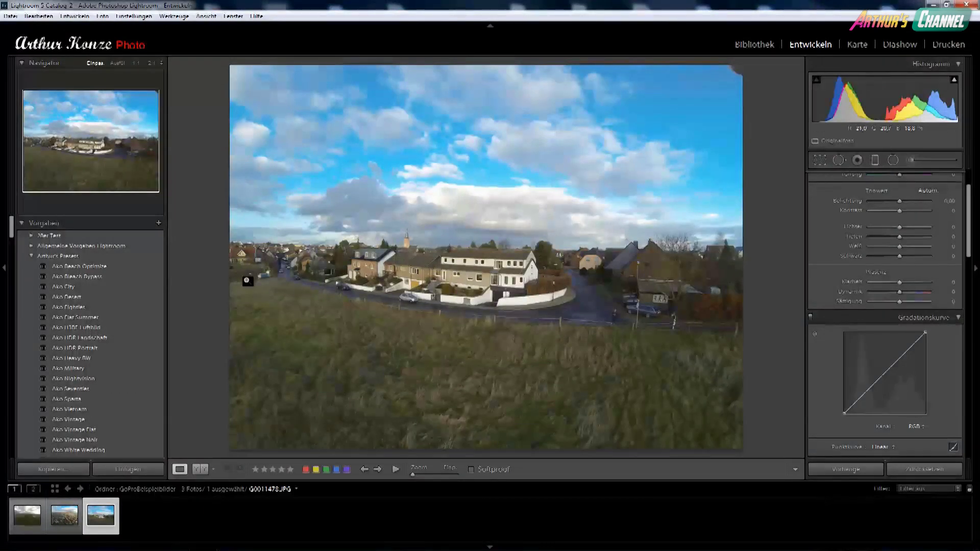
click(27, 516)
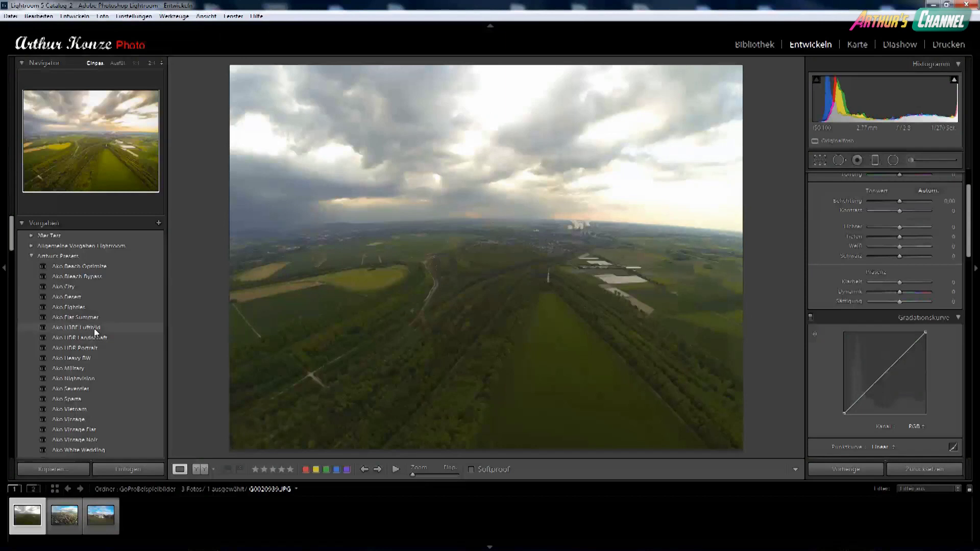
- Apply the Ako HDR Luftbild preset to the field photo and review its Basic settings
click(94, 329)
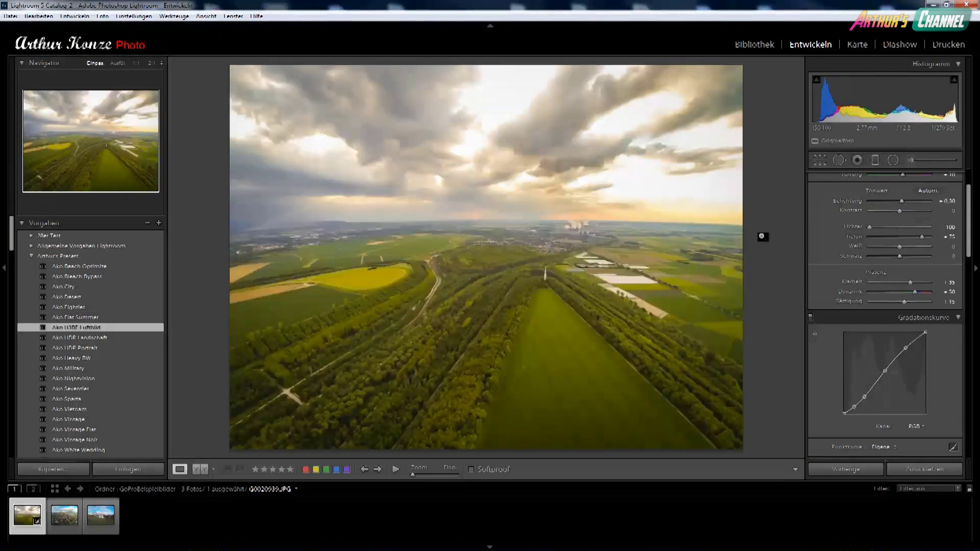
drag(967, 203, 968, 186)
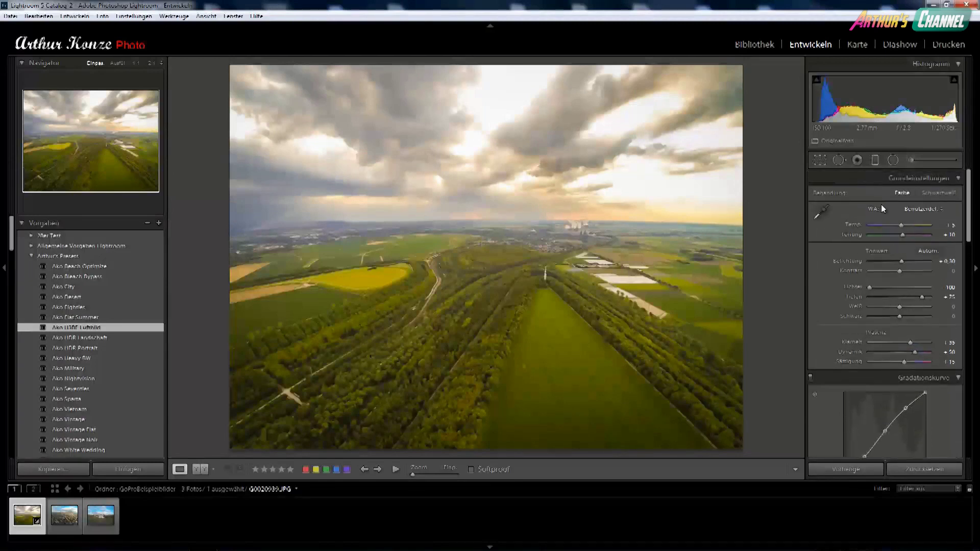
drag(971, 220, 971, 232)
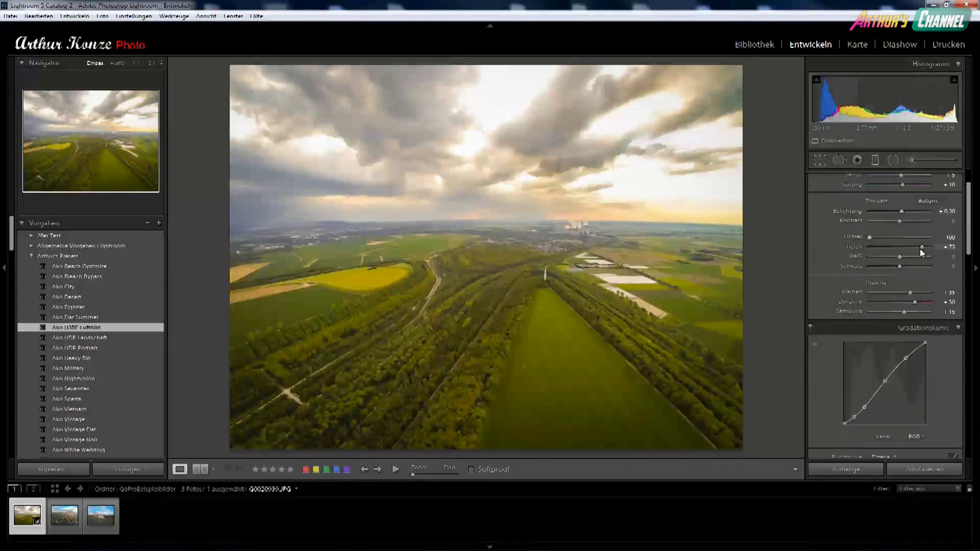
drag(972, 241, 973, 250)
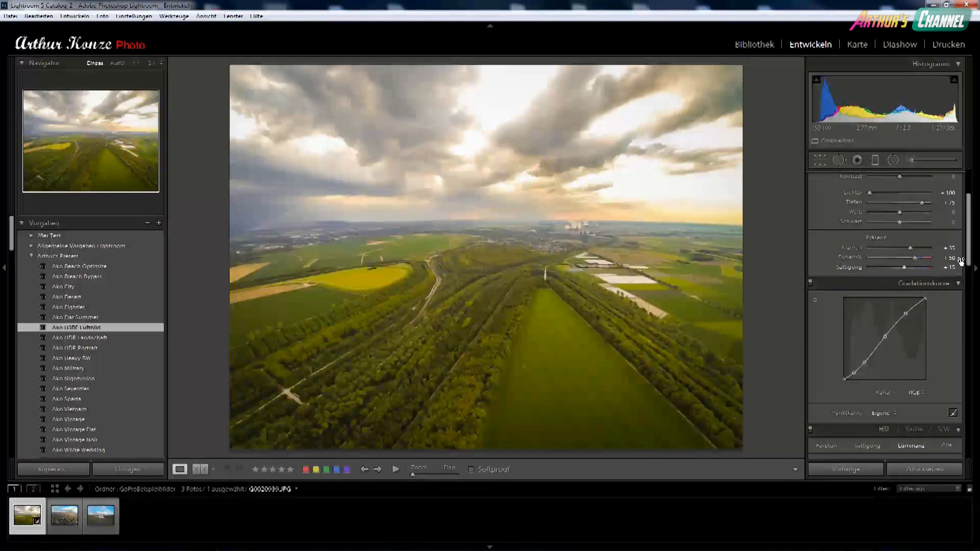
drag(970, 253, 970, 278)
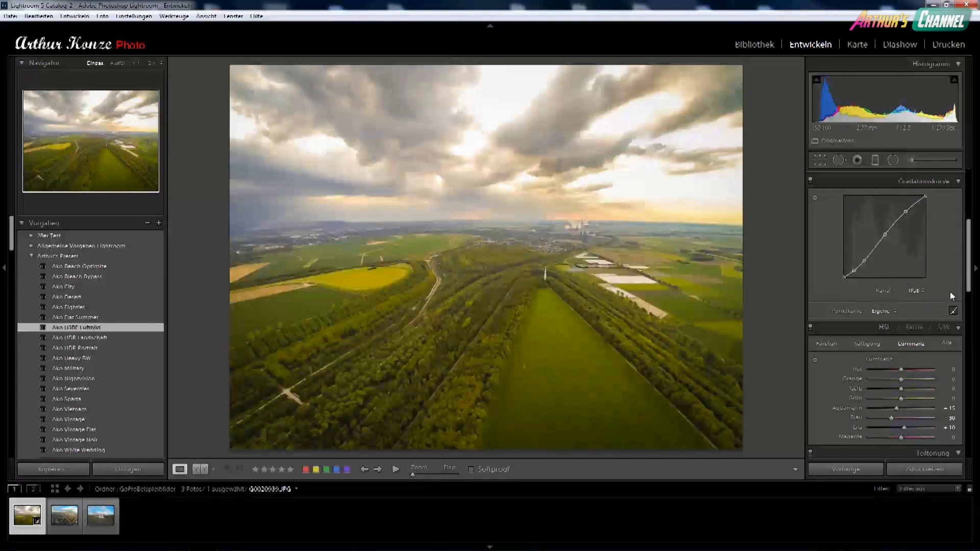
scroll(904, 277, down, 2)
scroll(905, 276, down, 2)
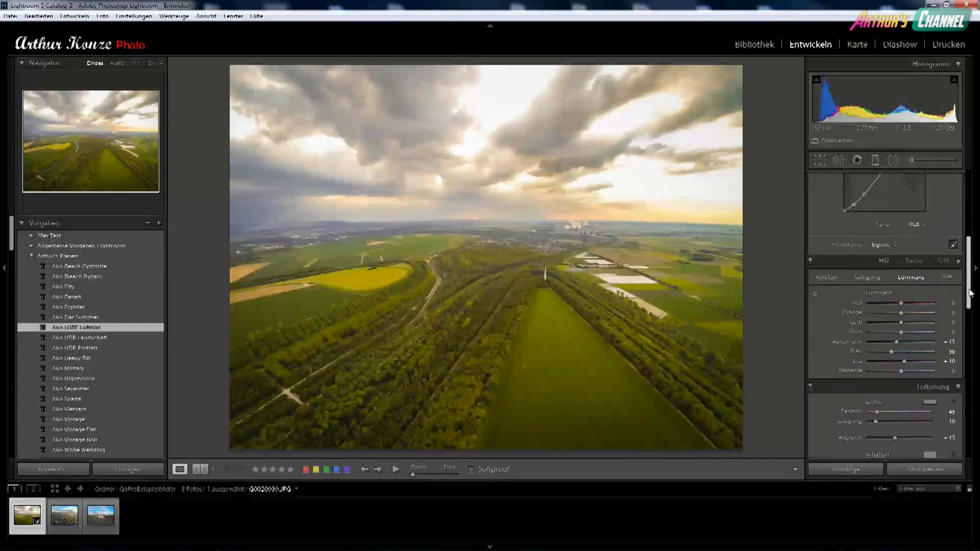
scroll(905, 277, down, 2)
click(831, 252)
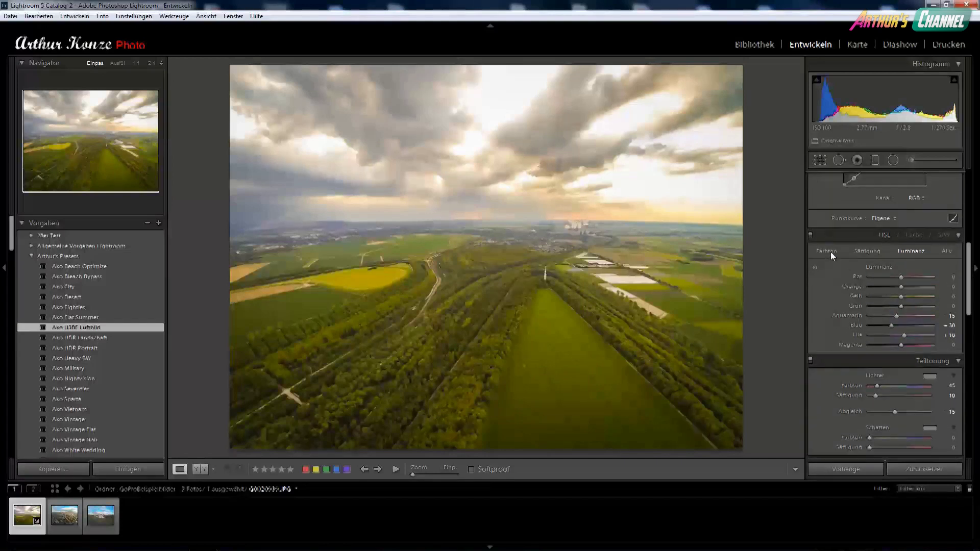
click(867, 251)
click(912, 251)
drag(973, 253, 975, 289)
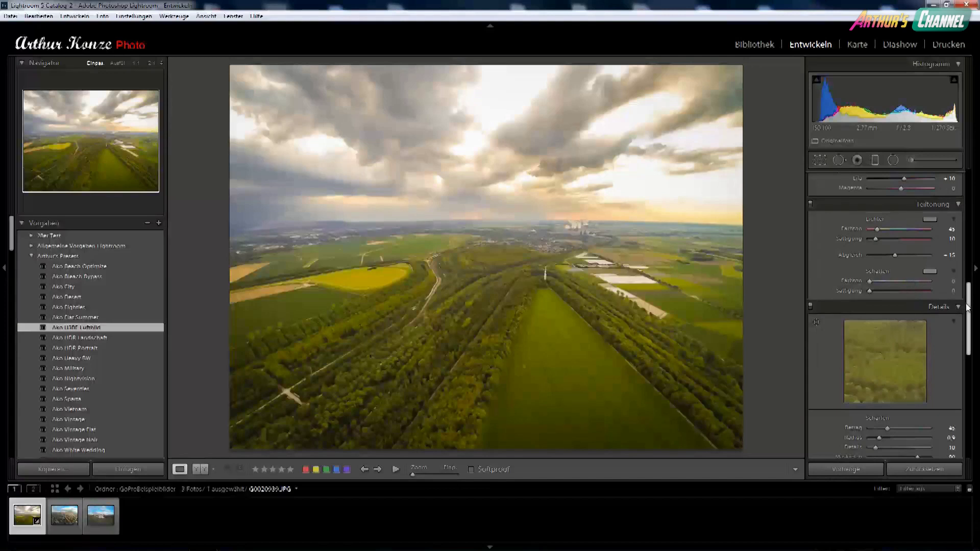
scroll(968, 309, down, 5)
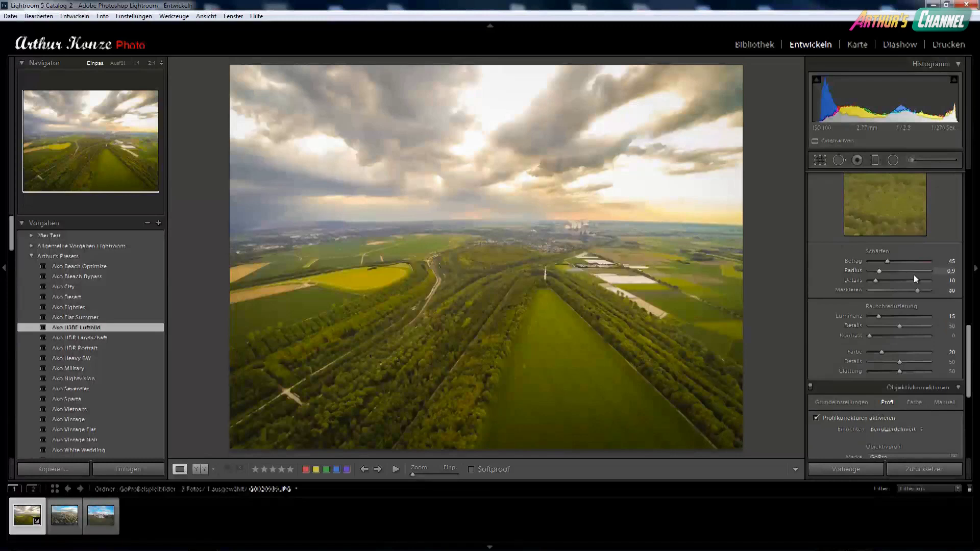
scroll(964, 363, down, 5)
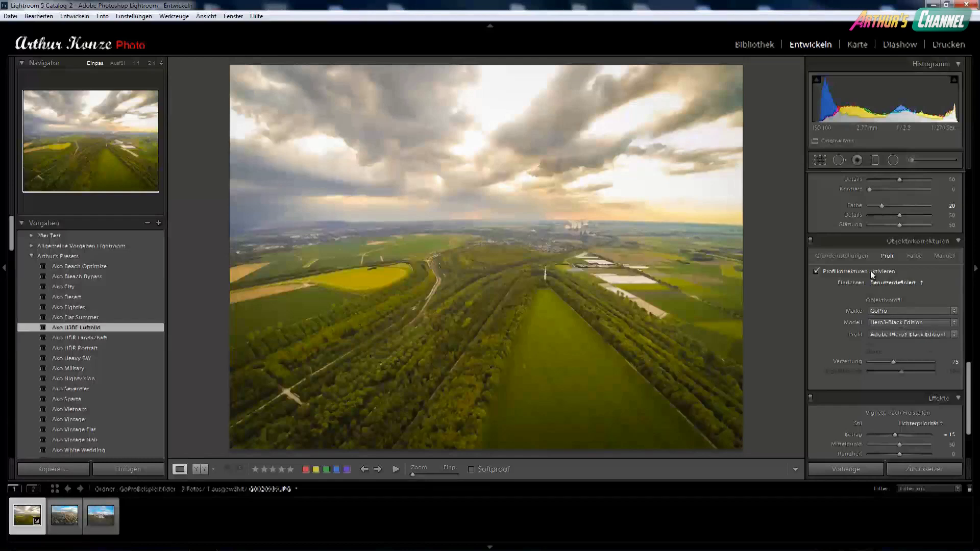
click(954, 323)
click(916, 256)
click(942, 255)
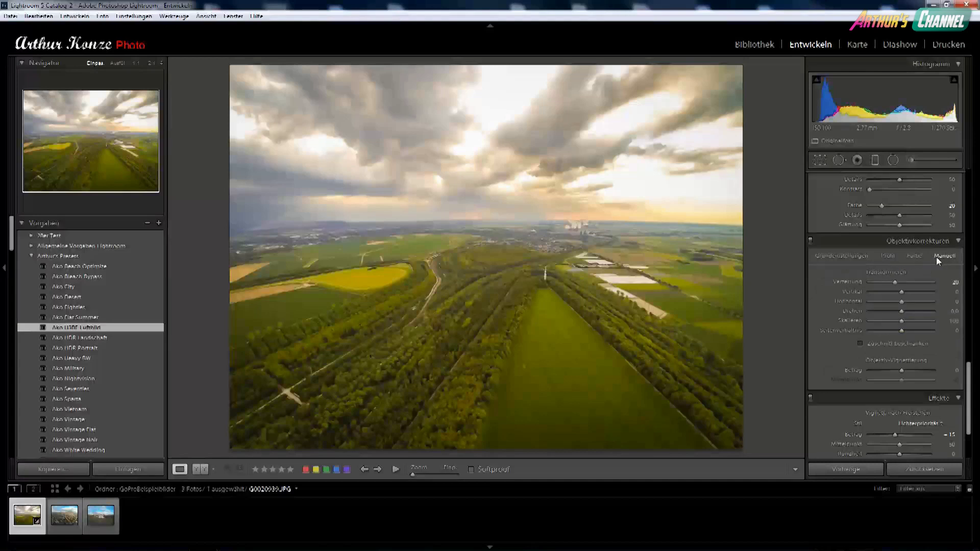
click(844, 257)
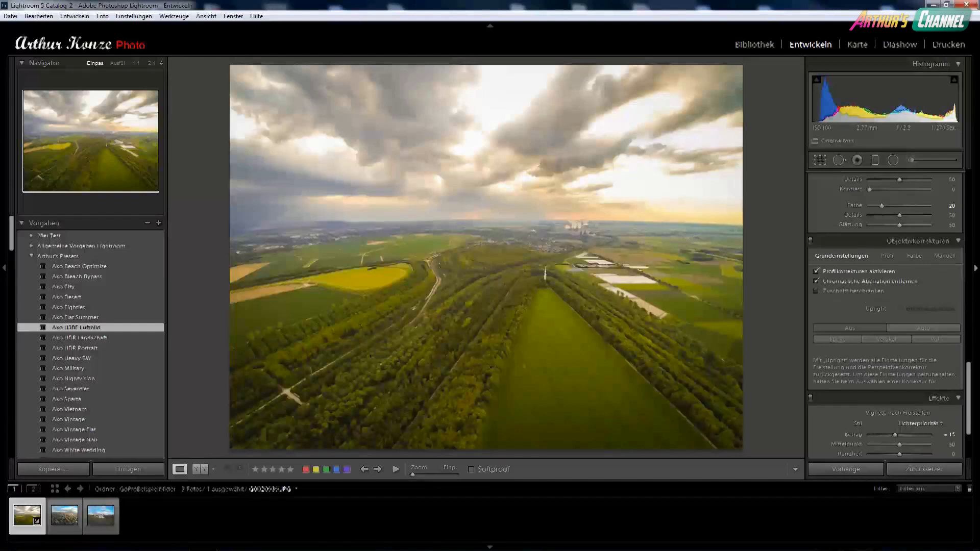
drag(969, 372, 970, 387)
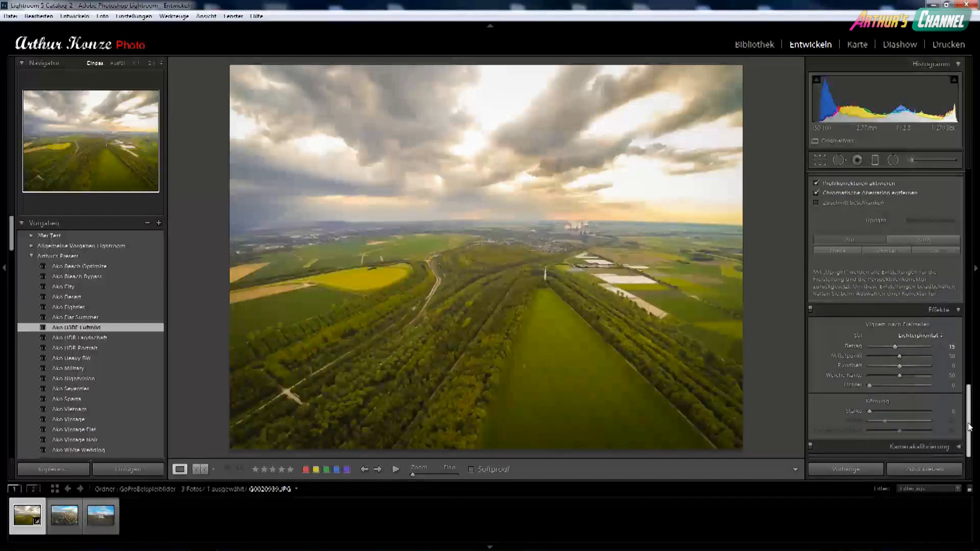
scroll(971, 389, up, 3)
drag(971, 391, 953, 193)
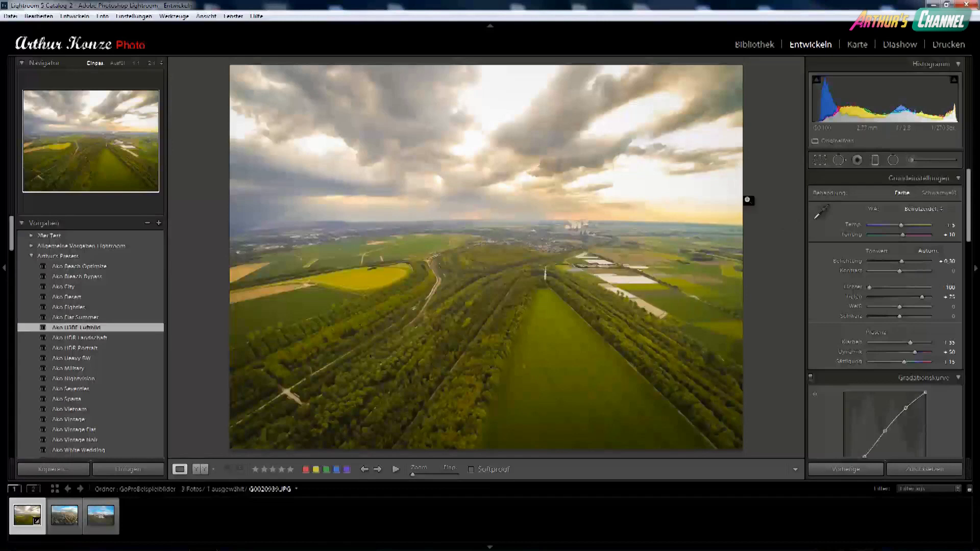
- Crop the farmland photo to a 2 x 3 ratio, reposition it, and level the horizon
click(820, 160)
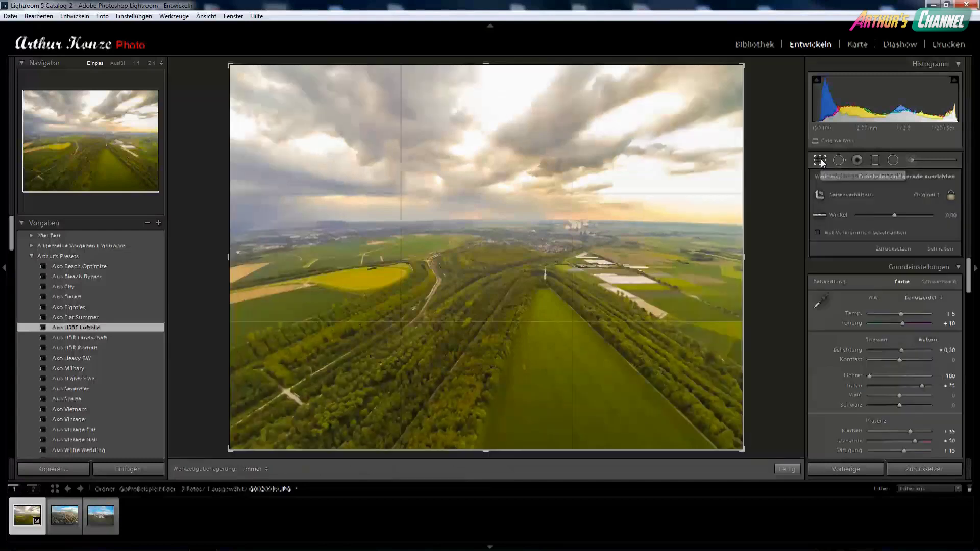
click(926, 194)
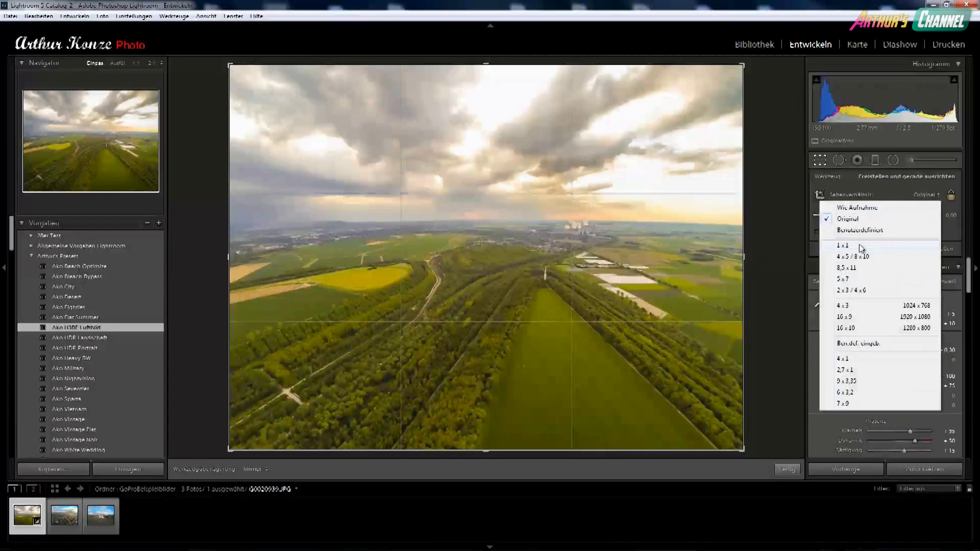
click(857, 291)
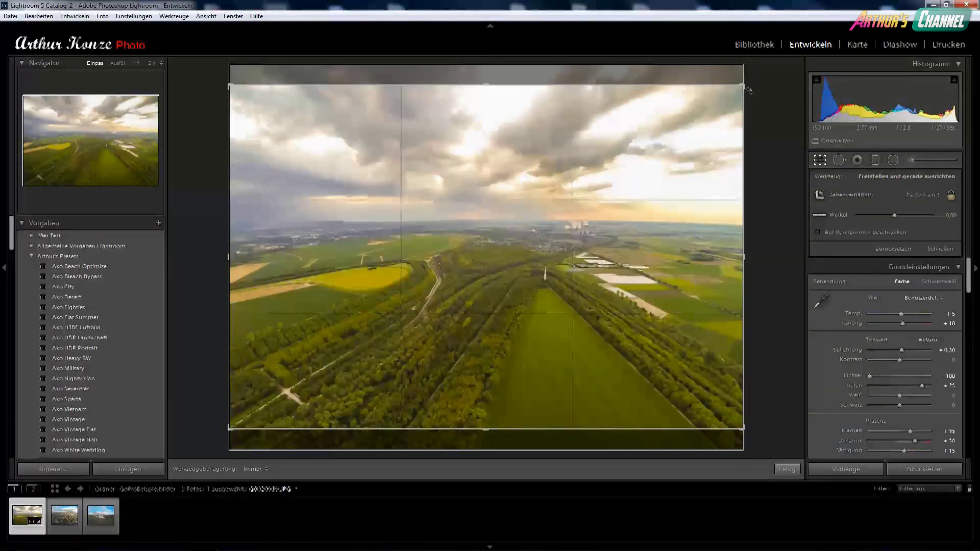
mouse_move(744, 88)
mouse_down()
mouse_move(744, 102)
mouse_move(760, 99)
mouse_up()
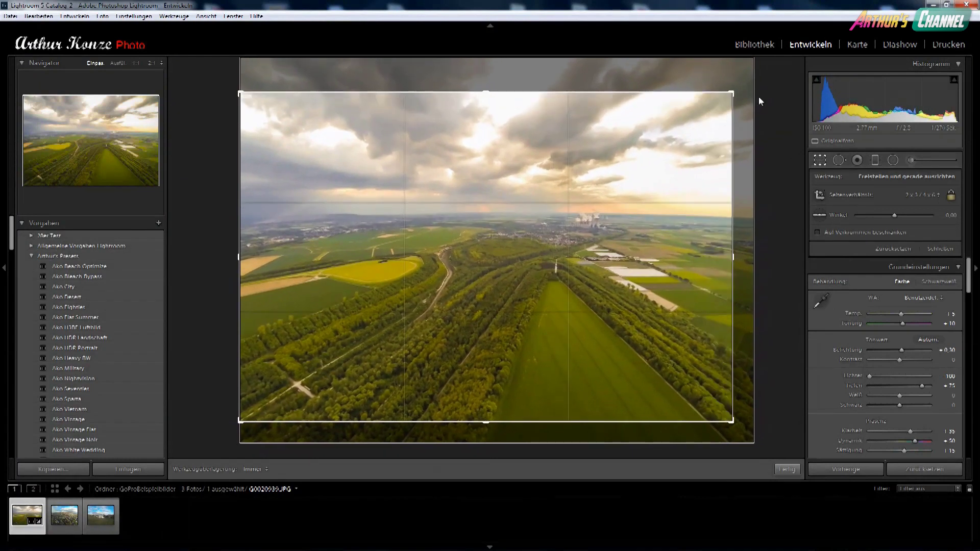
drag(493, 218, 509, 218)
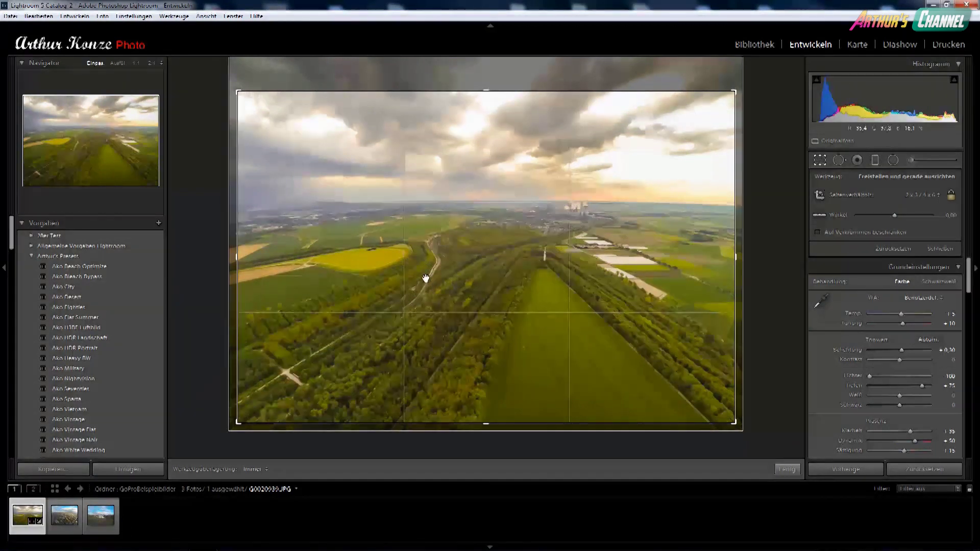
drag(494, 276, 491, 276)
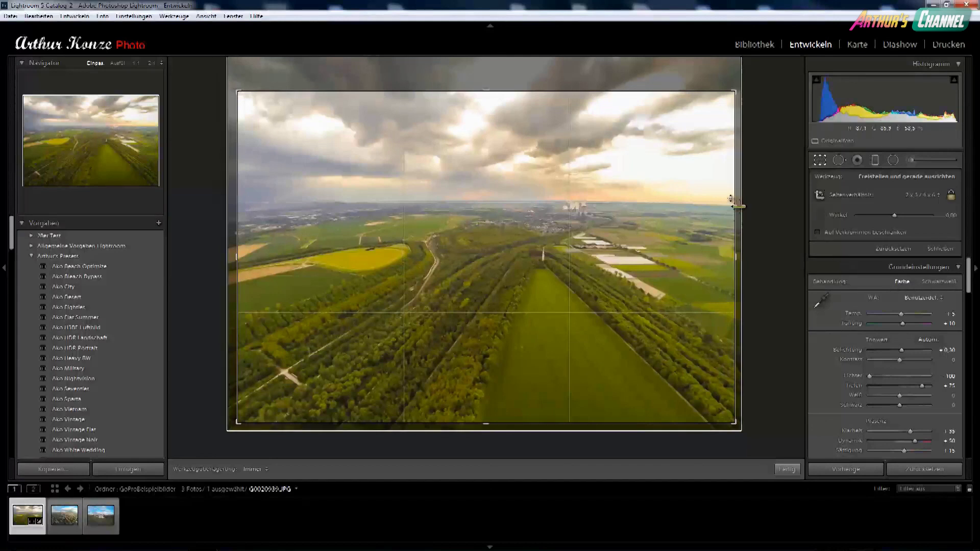
click(822, 216)
drag(293, 204, 699, 204)
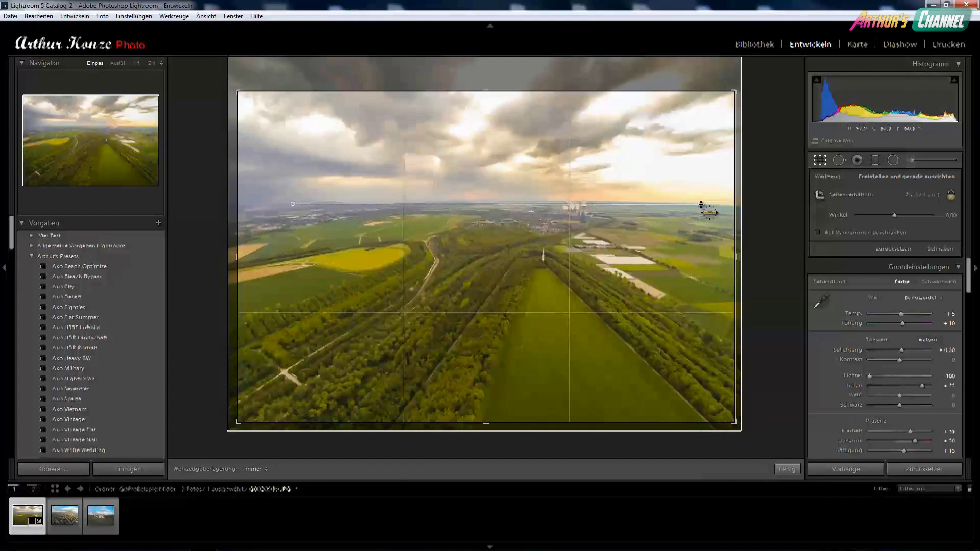
- Apply the crop and raise Whites to +12 while watching the clipping preview
click(790, 469)
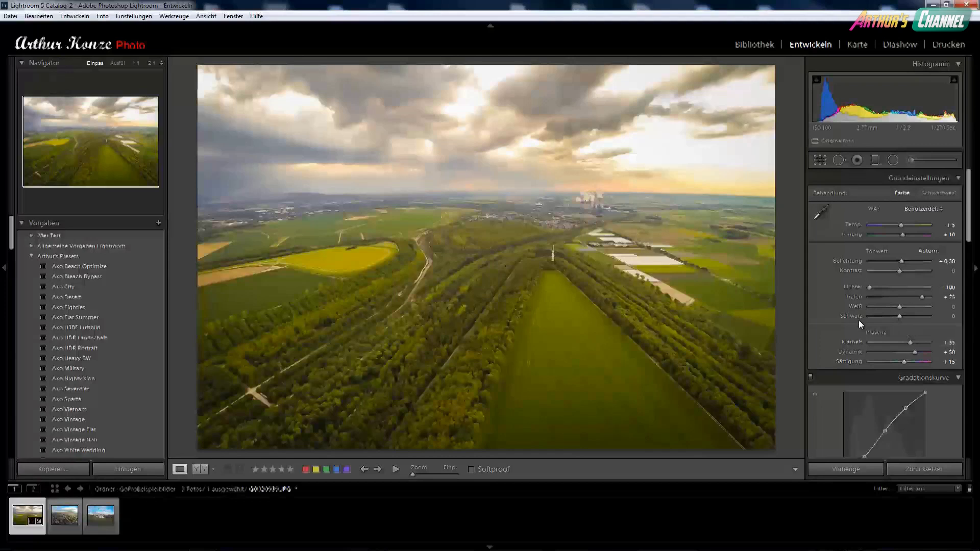
key(alt)
drag(899, 308, 903, 308)
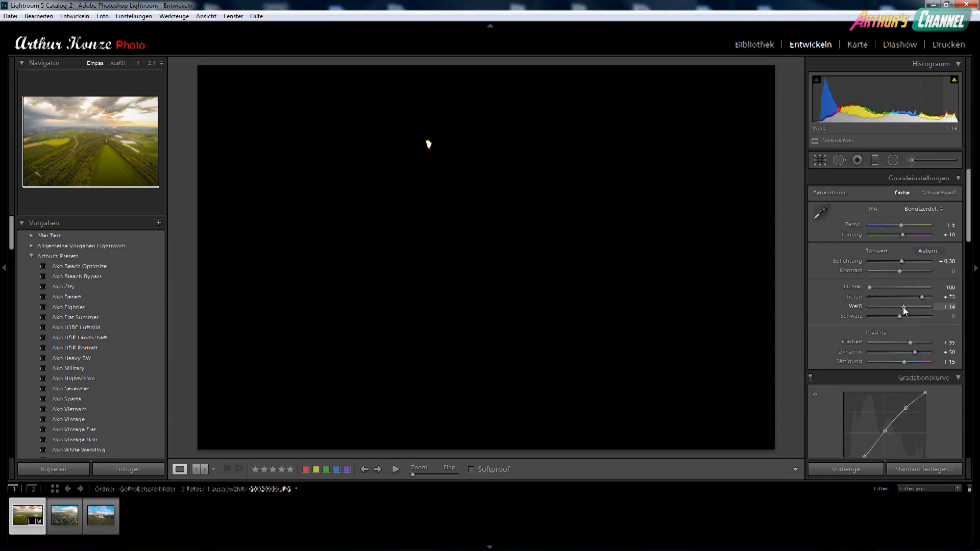
drag(903, 307, 903, 307)
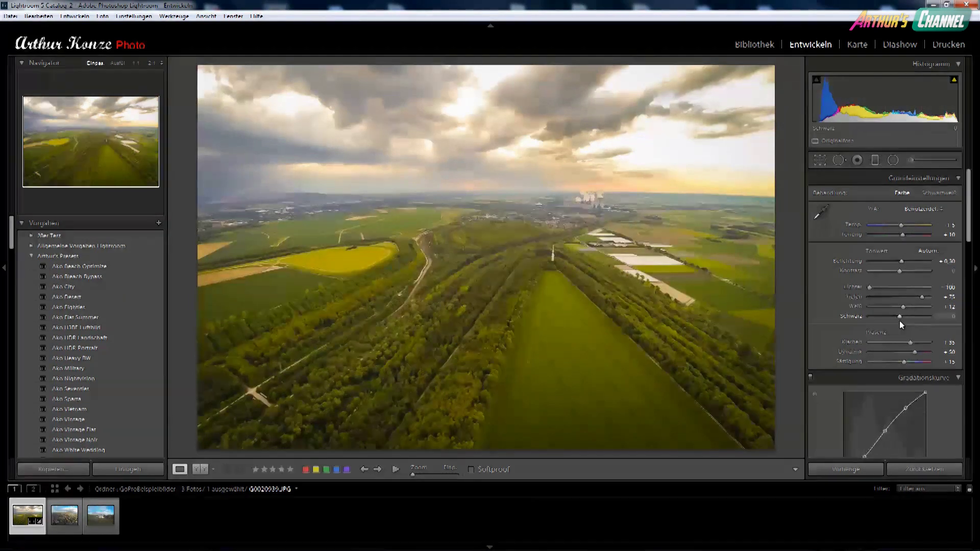
- Lower Blacks to about -35 while checking the shadow clipping preview
key(alt)
drag(900, 317, 898, 318)
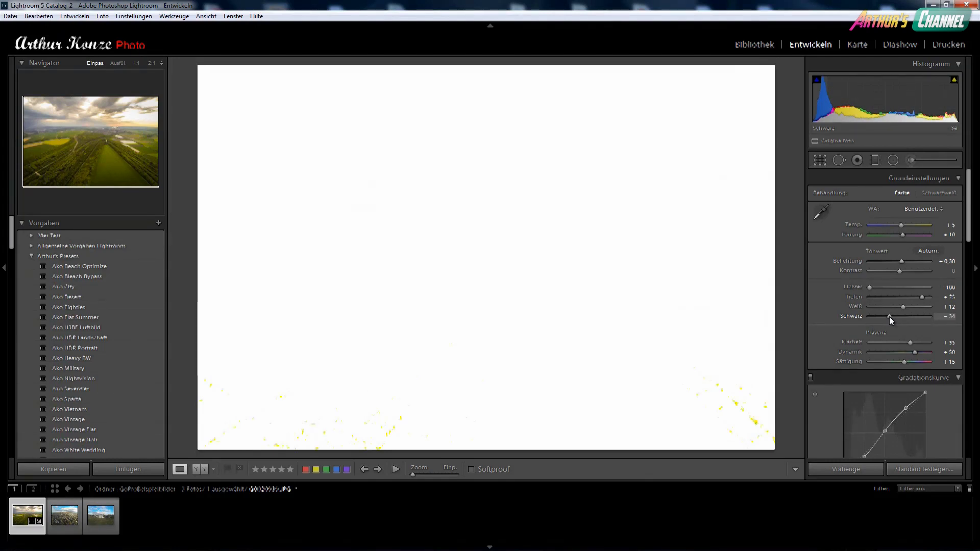
drag(890, 317, 890, 317)
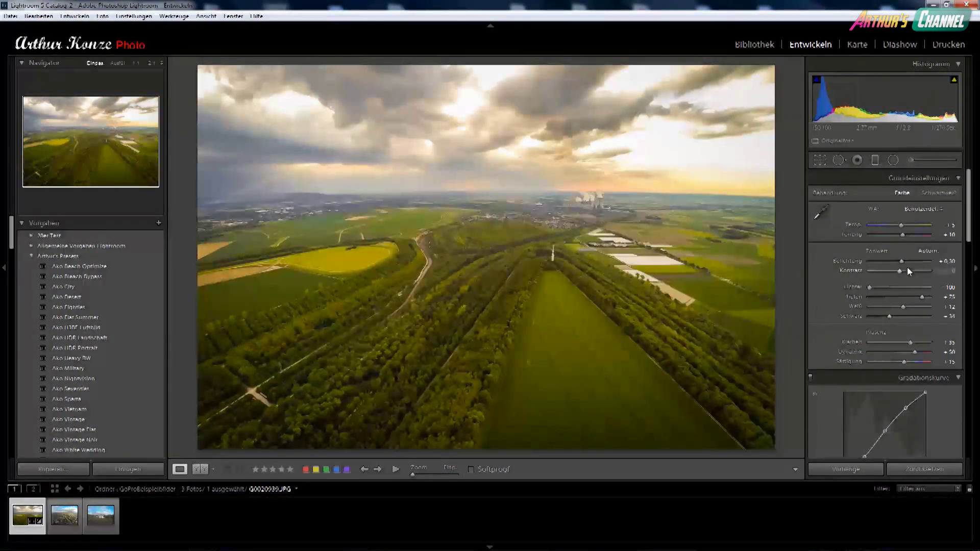
- Raise exposure to +0.50 and compare Before/After with the side panels briefly hidden
key(Up)
key(Up)
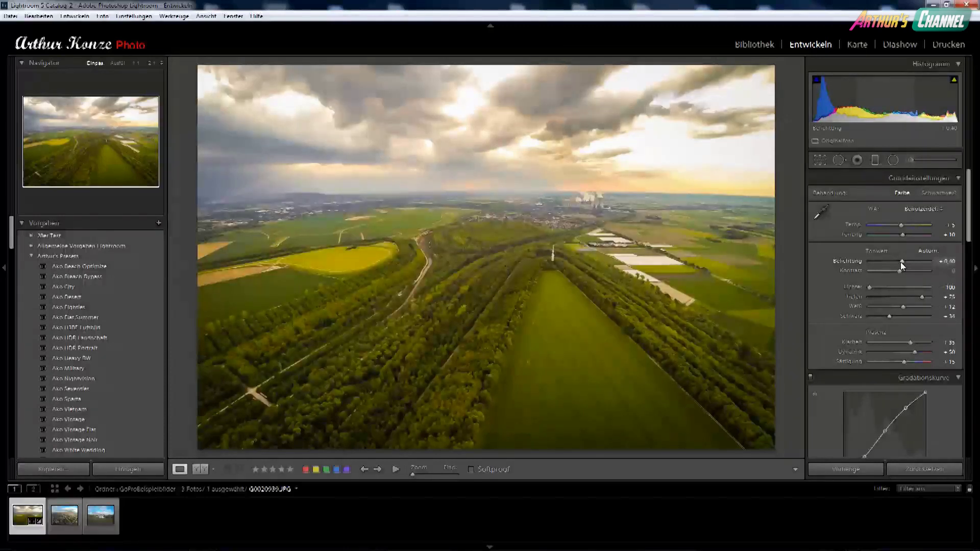
key(Up)
key(Up)
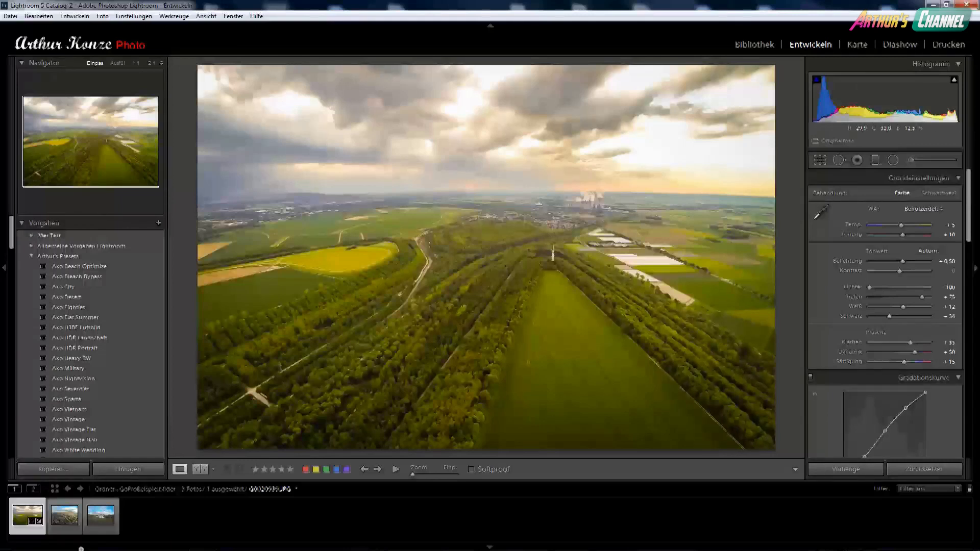
click(200, 469)
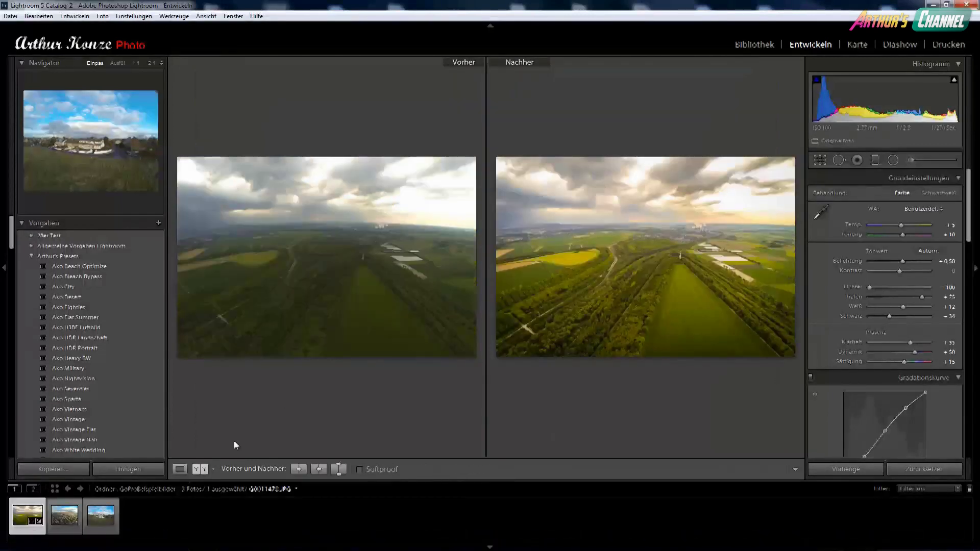
key(Tab)
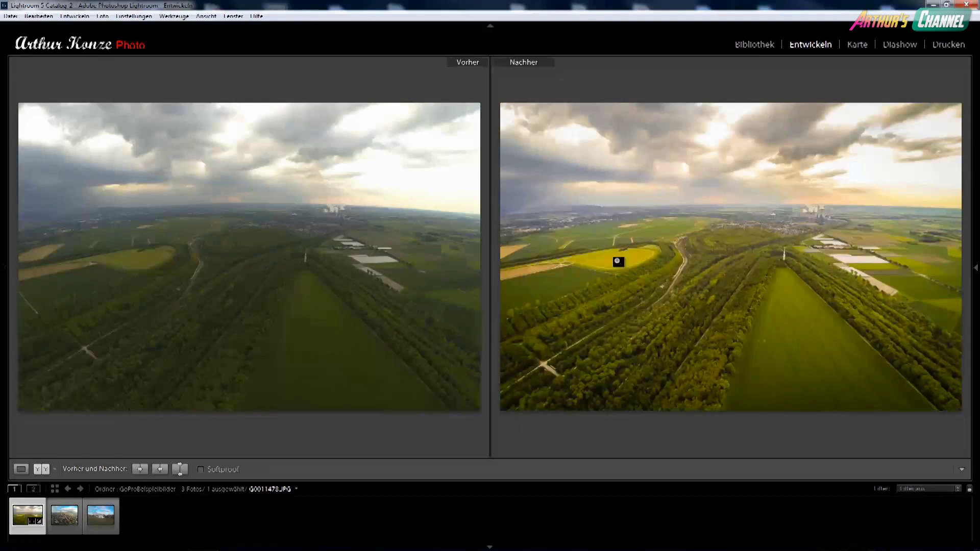
key(Tab)
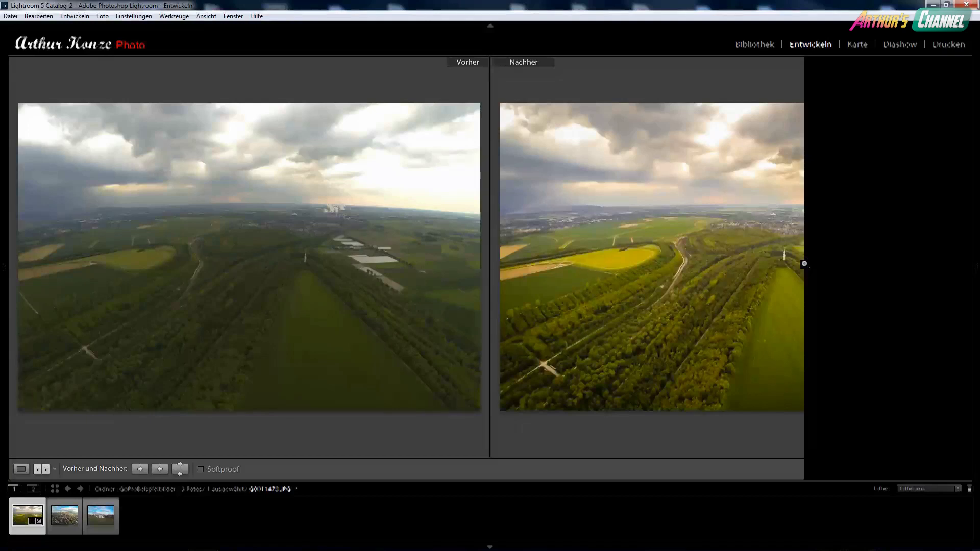
- Return to single view and apply Ako HDR Luftbild to the town aerial G0011454.JPG
click(180, 469)
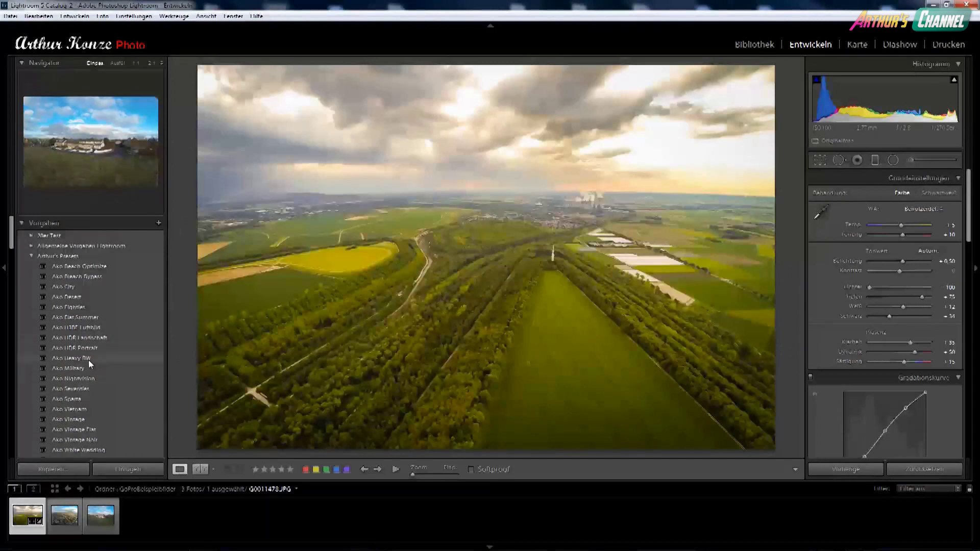
click(57, 525)
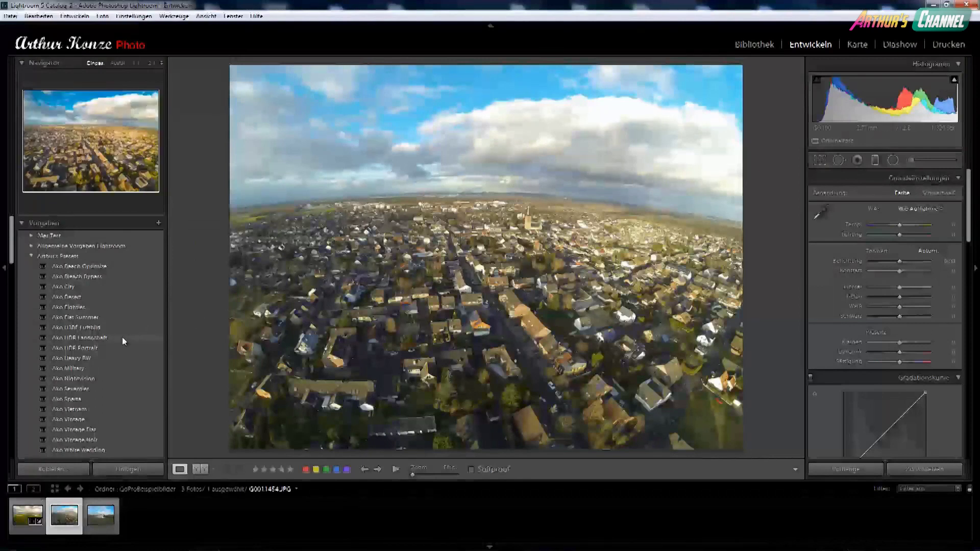
click(83, 330)
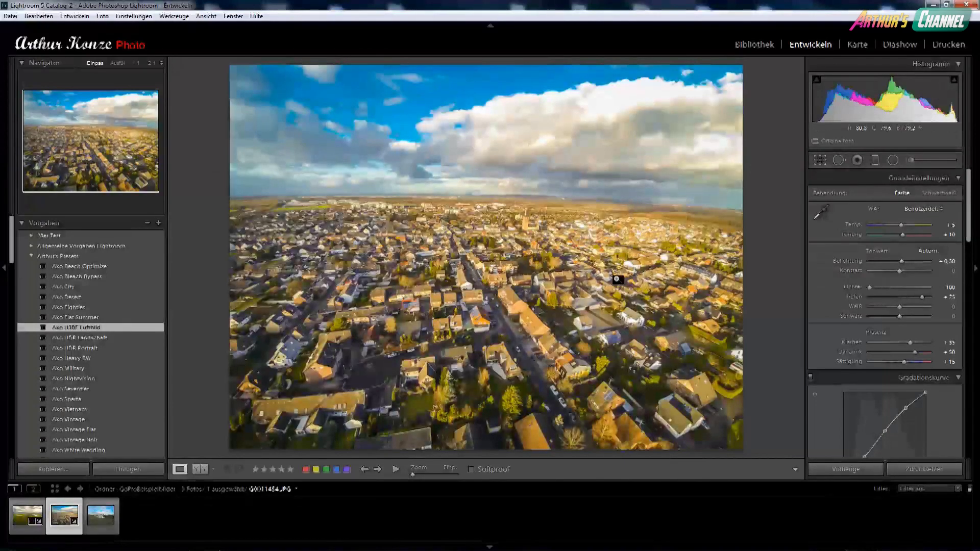
- Level the town aerial by about 1.31°, crop it to 2 x 3 / 4 x 6, and apply
key(r)
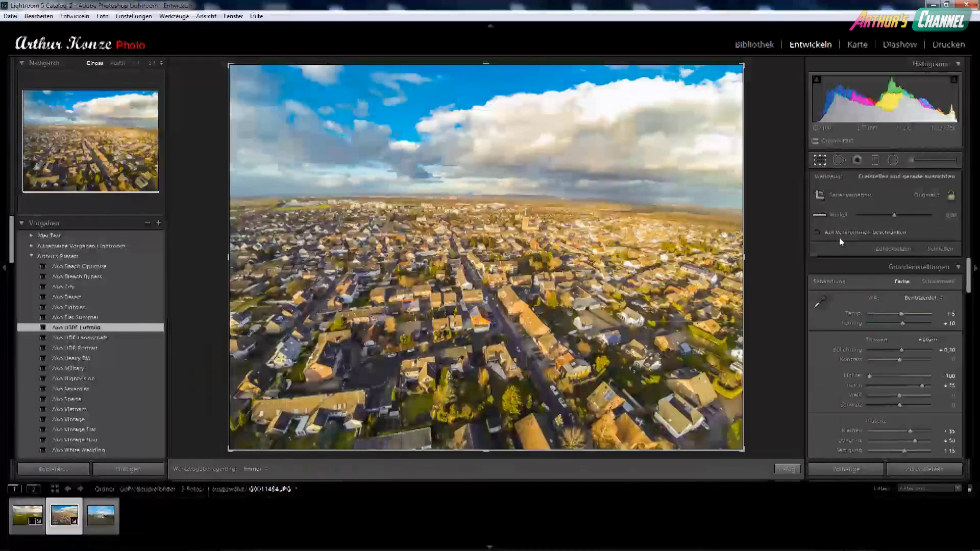
click(820, 216)
drag(270, 196, 695, 207)
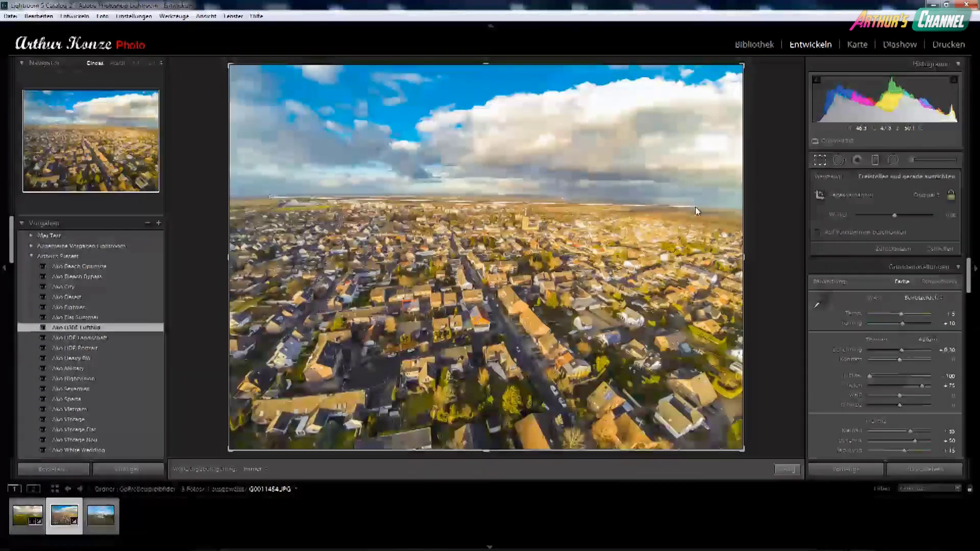
click(906, 194)
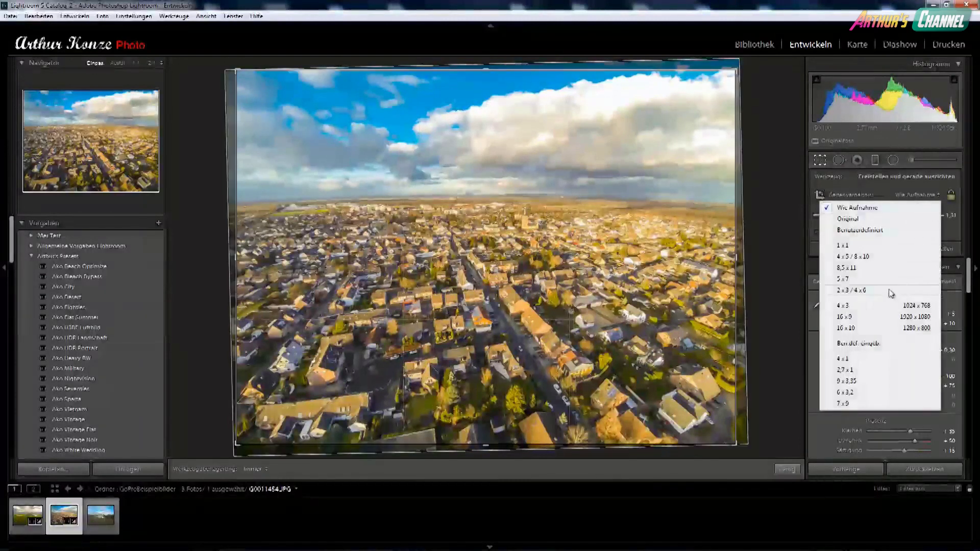
click(887, 291)
drag(515, 251, 513, 250)
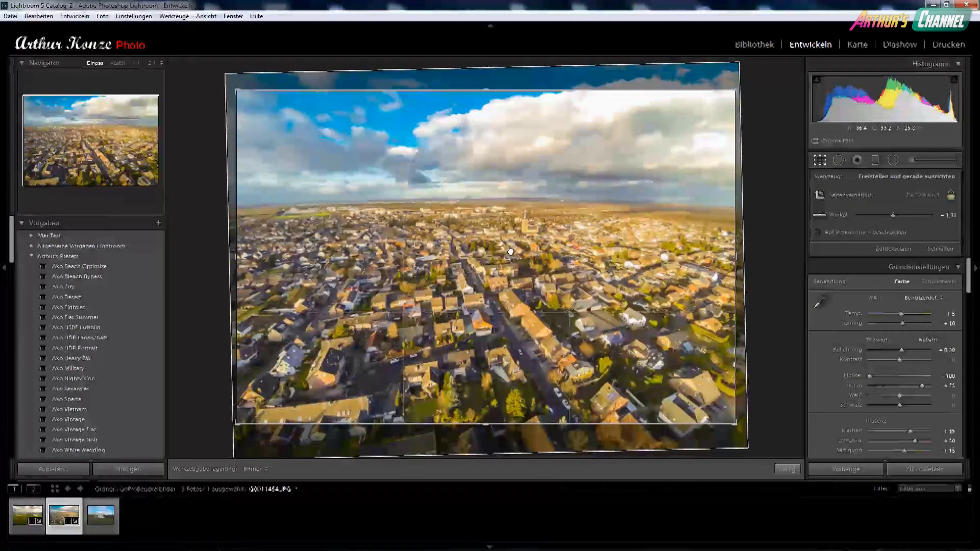
click(789, 469)
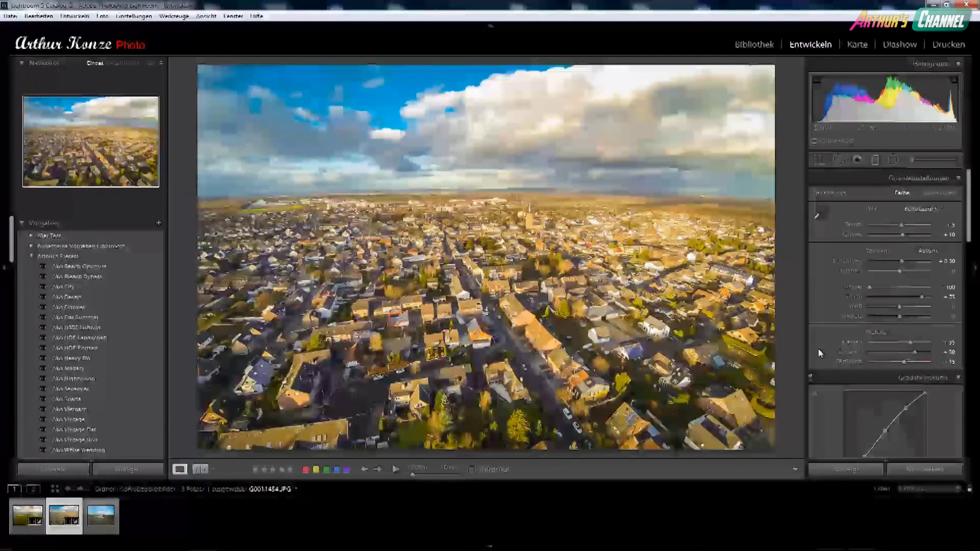
- Set the town aerial's Whites to +10 while checking the Alt clipping preview
key(alt)
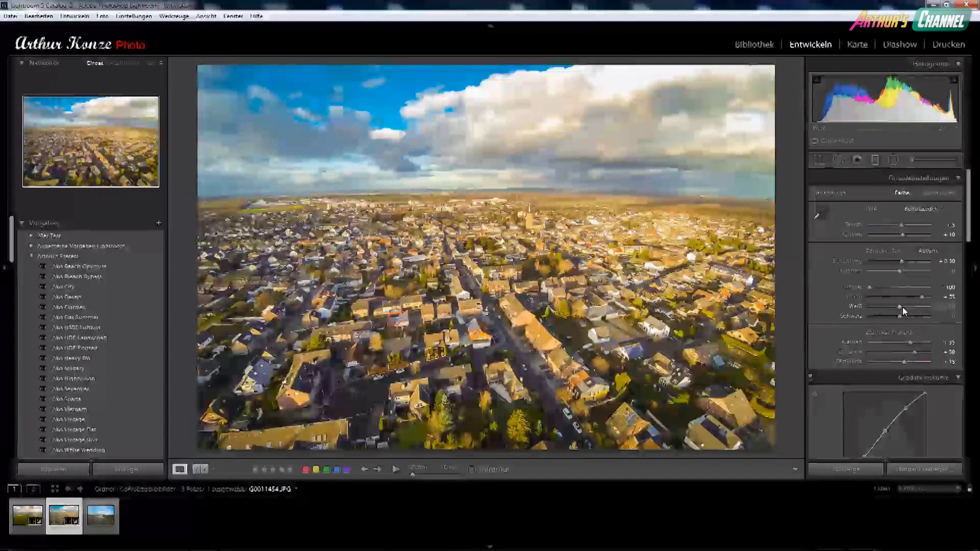
drag(902, 305, 906, 306)
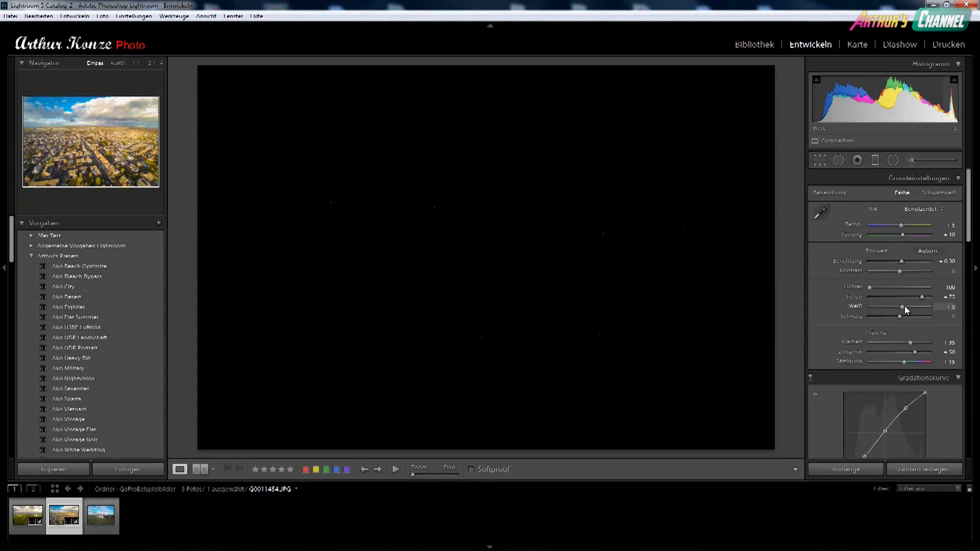
drag(906, 306, 889, 317)
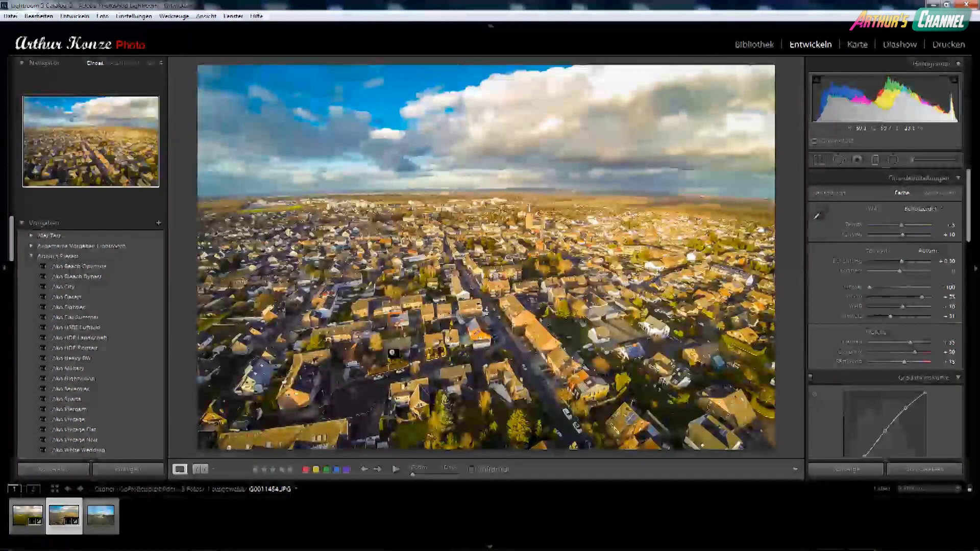
- Compare the town aerial Before/After with panels hidden, then return to the single edited view
click(203, 469)
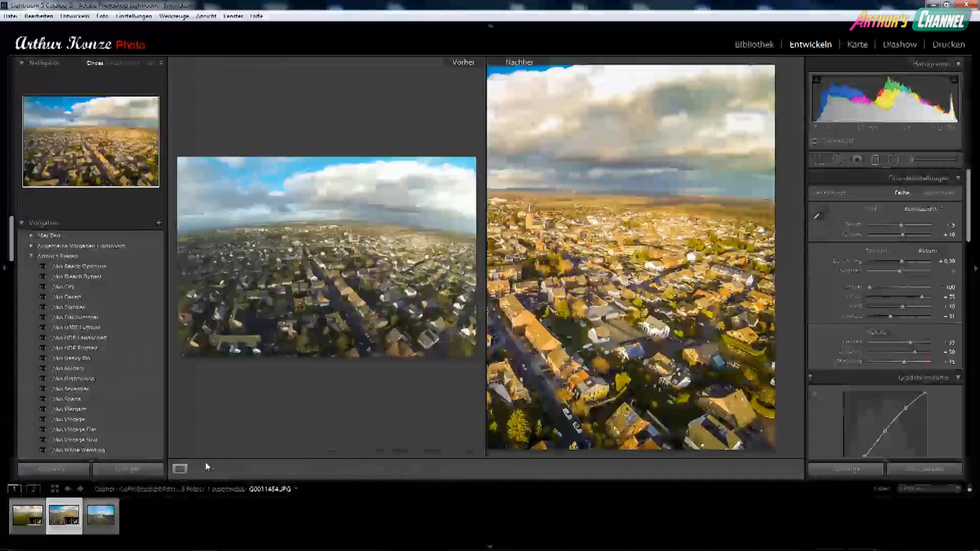
key(Tab)
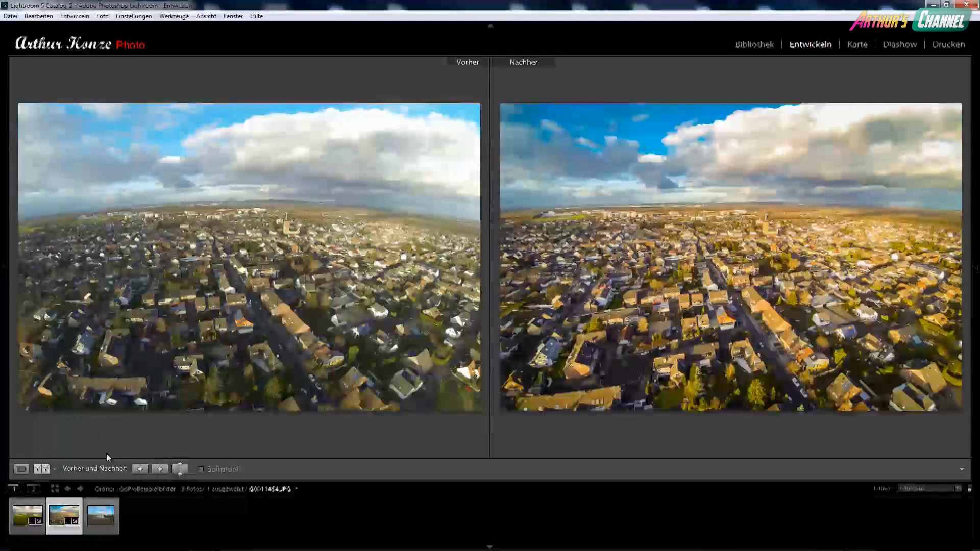
click(22, 469)
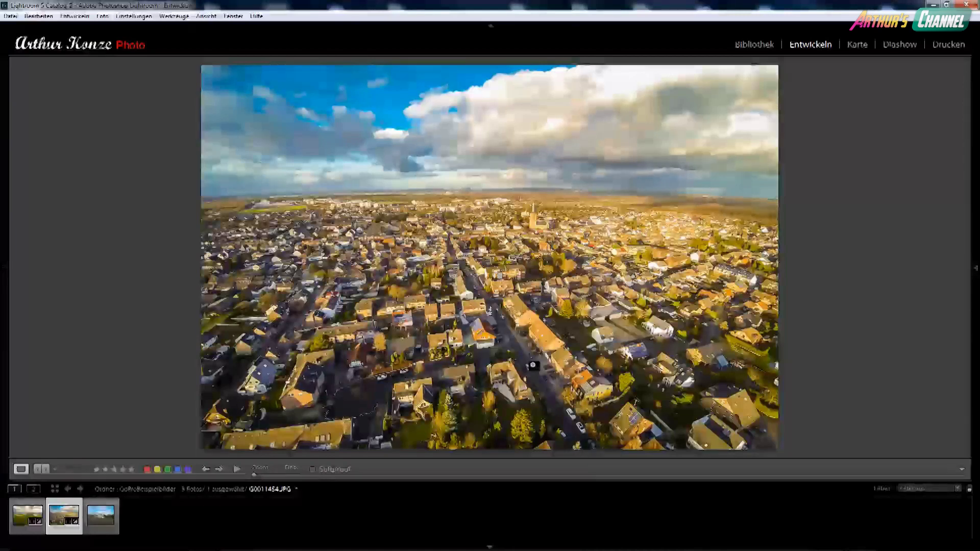
- Restore the side panels and apply Ako HDR Luftbild to the houses photo G0011478.JPG
key(Tab)
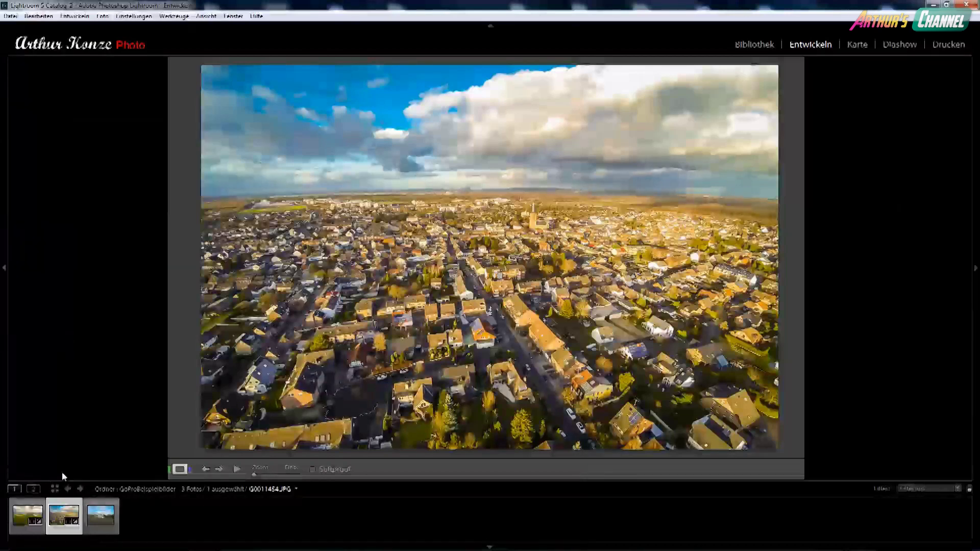
click(101, 516)
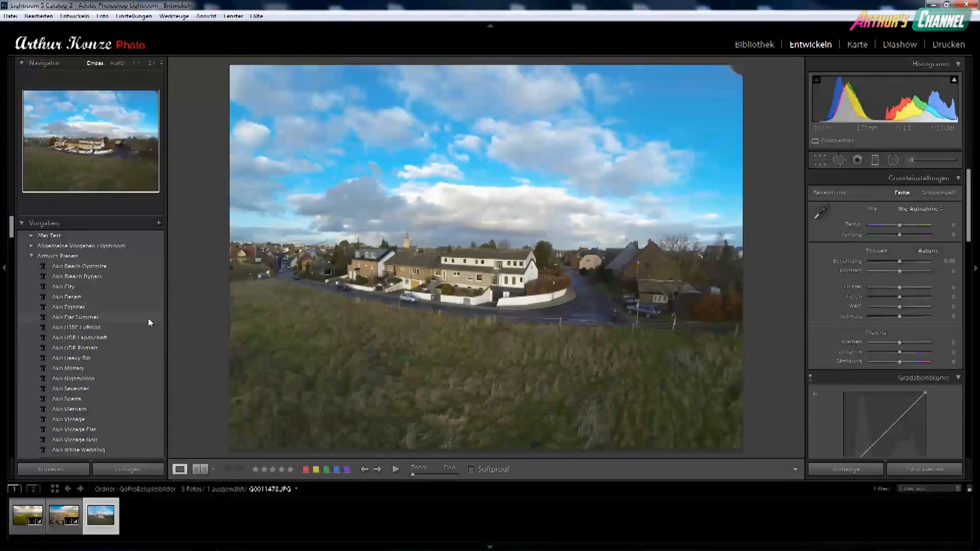
click(90, 327)
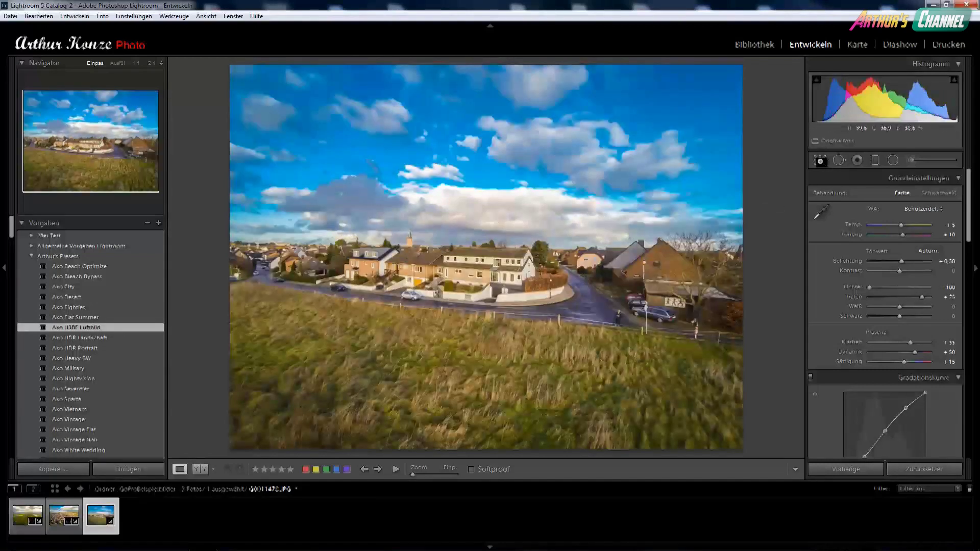
click(820, 161)
- Crop the houses photo to 2x3 / 4x6 around the houses, level it slightly, and apply
click(923, 195)
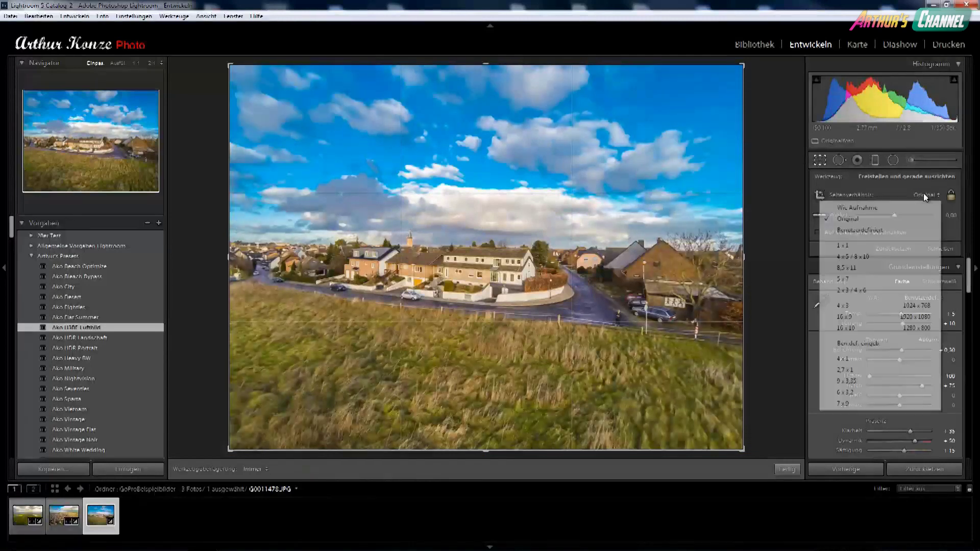
click(864, 292)
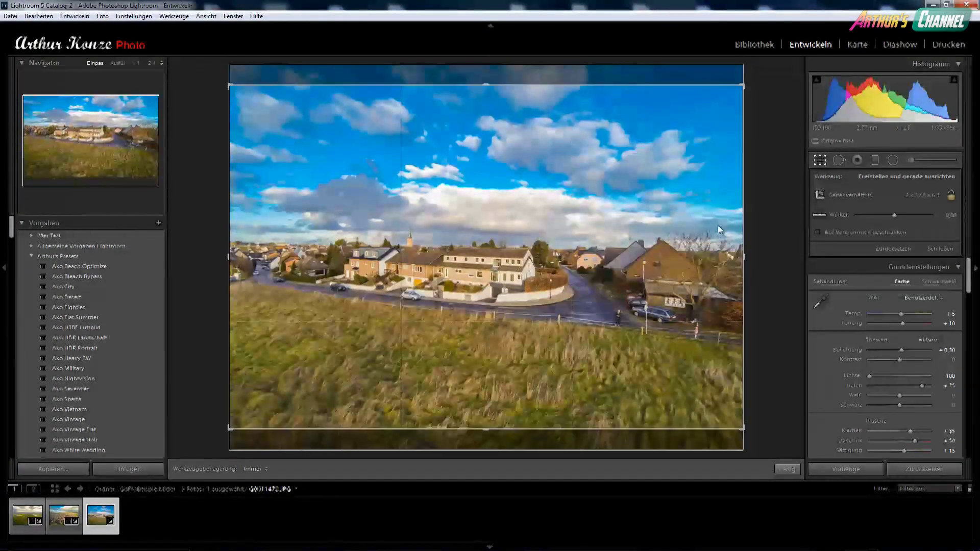
drag(743, 86, 694, 118)
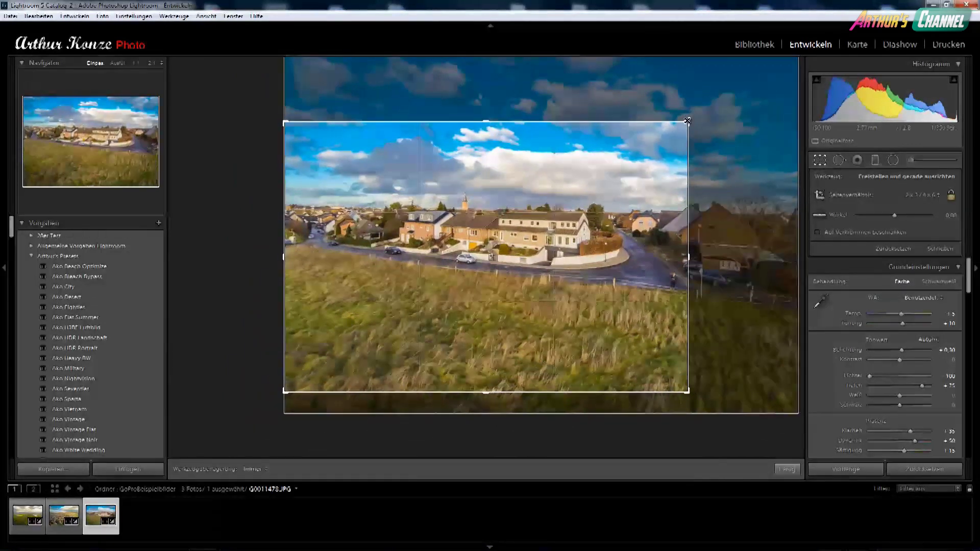
mouse_move(520, 259)
mouse_down()
mouse_move(528, 268)
mouse_move(511, 261)
mouse_up()
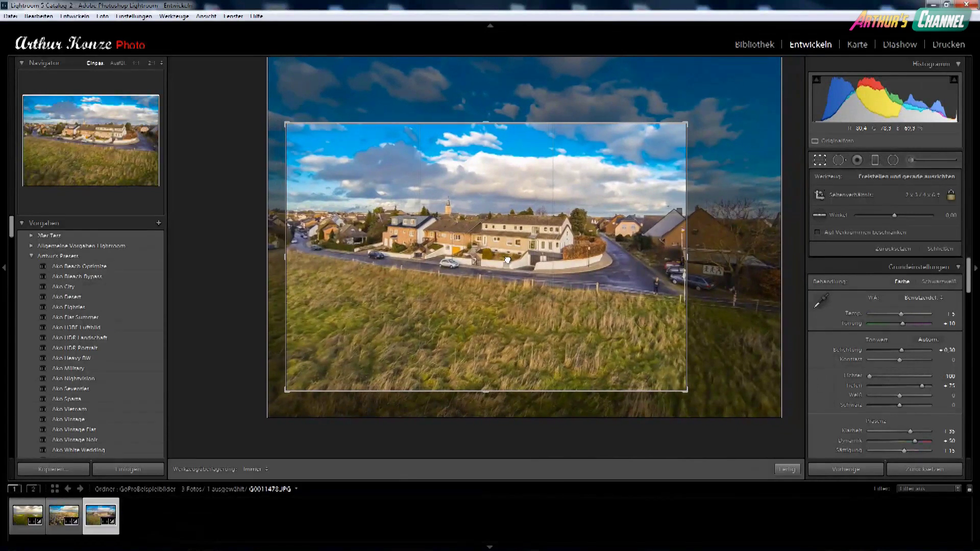
drag(511, 261, 493, 261)
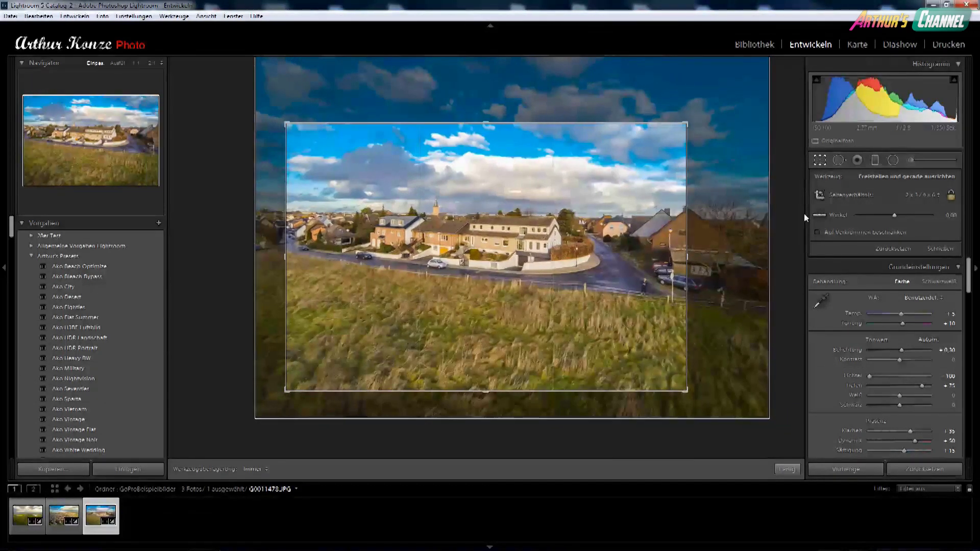
drag(415, 213, 655, 217)
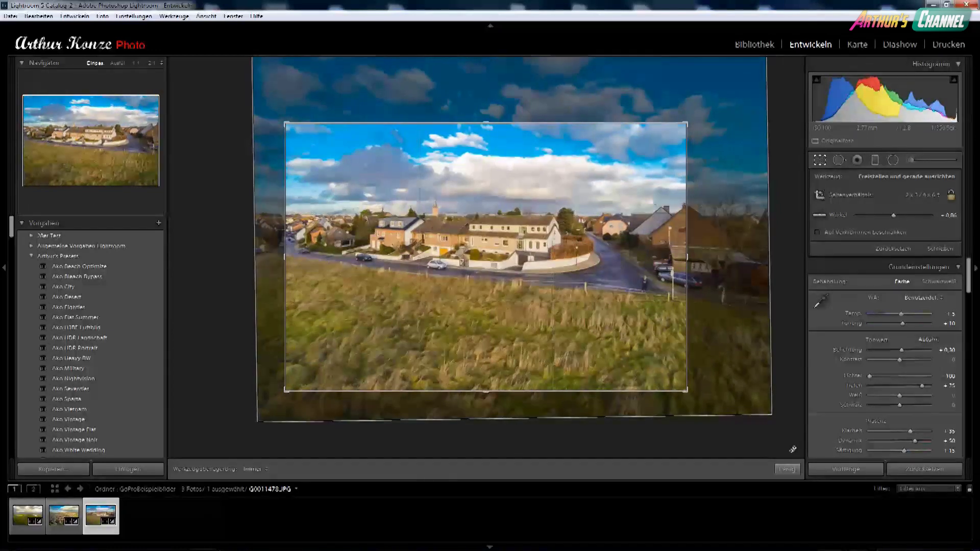
key(Return)
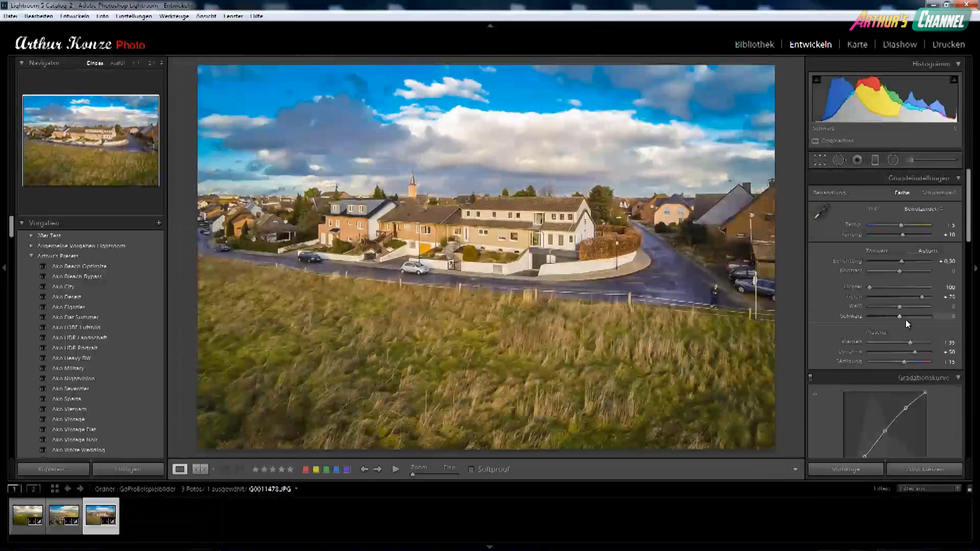
- Set Whites to +10 and Blacks to −34 with a clipping preview, then show the Before/After view
key(alt)
drag(898, 306, 900, 306)
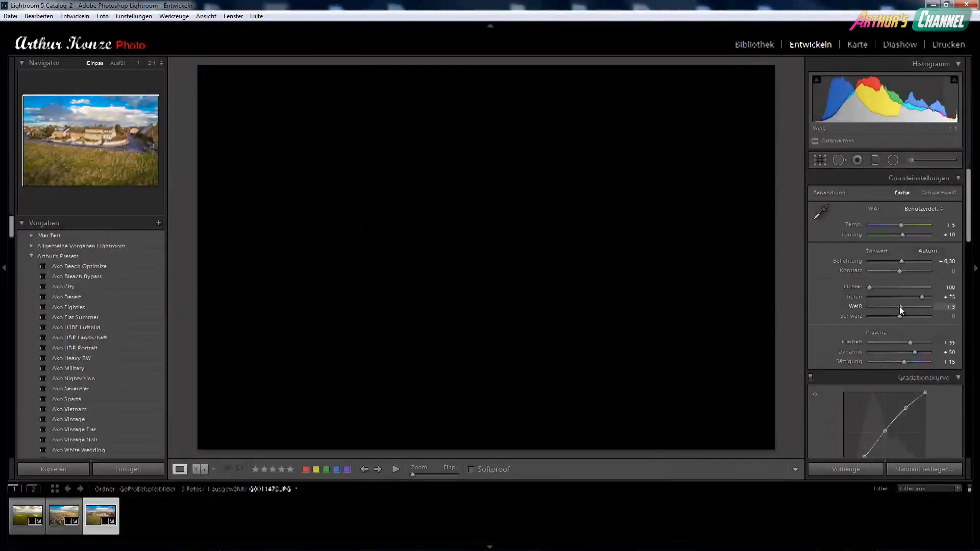
drag(901, 306, 894, 317)
alt+click(894, 317)
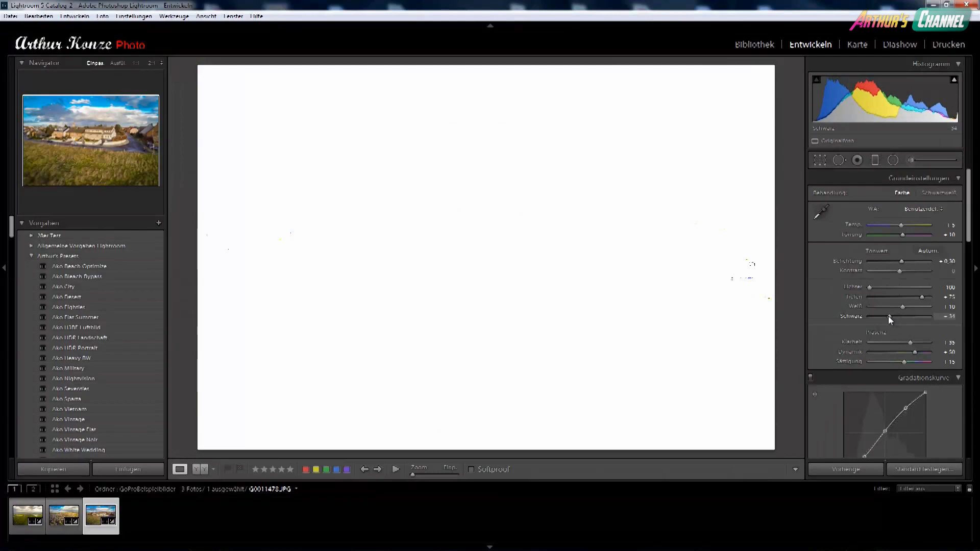
drag(888, 316, 888, 317)
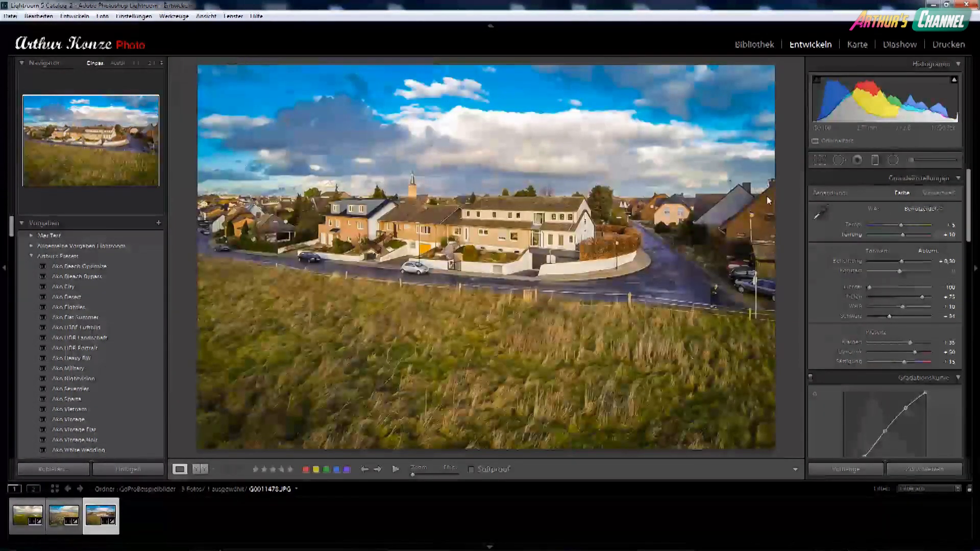
click(202, 469)
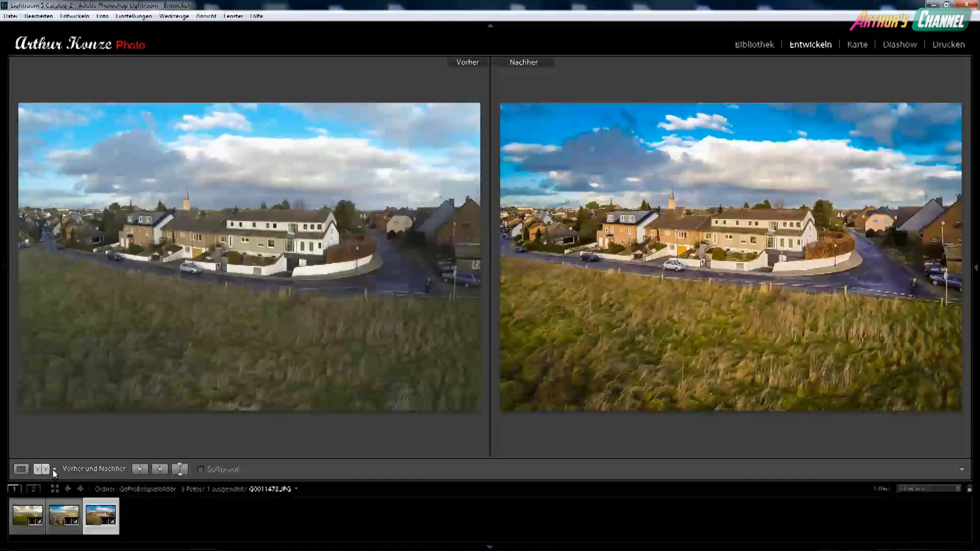
- Show G0011478.JPG alone in Loupe view with both side panels visible
click(22, 470)
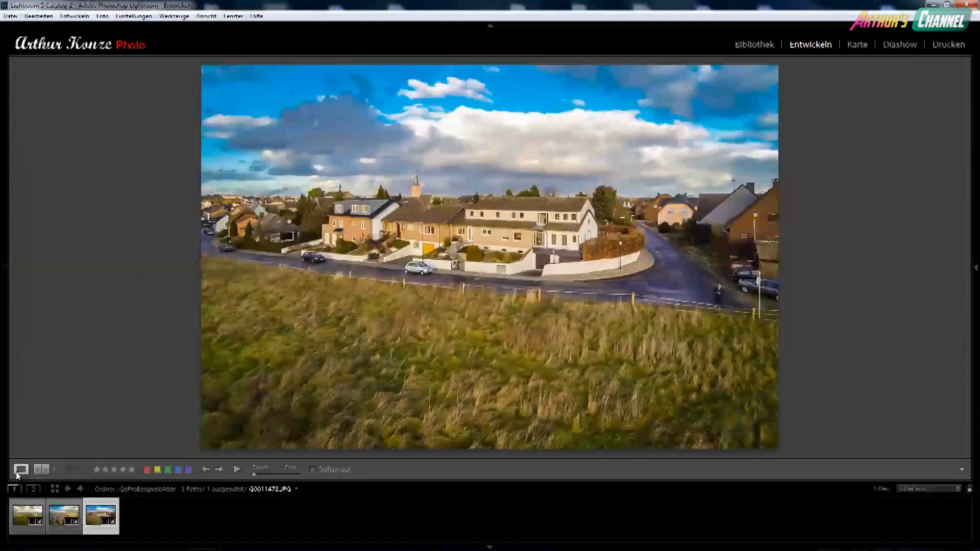
key(Tab)
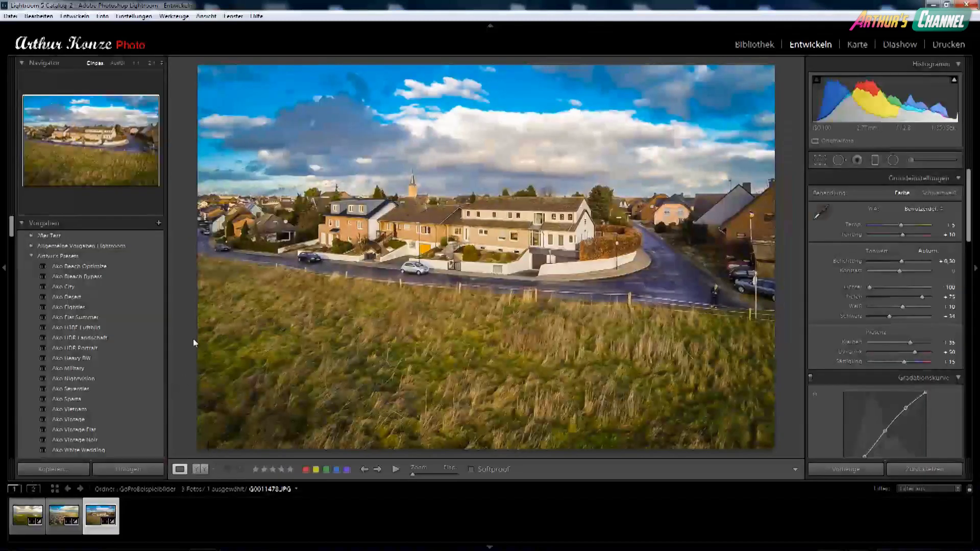